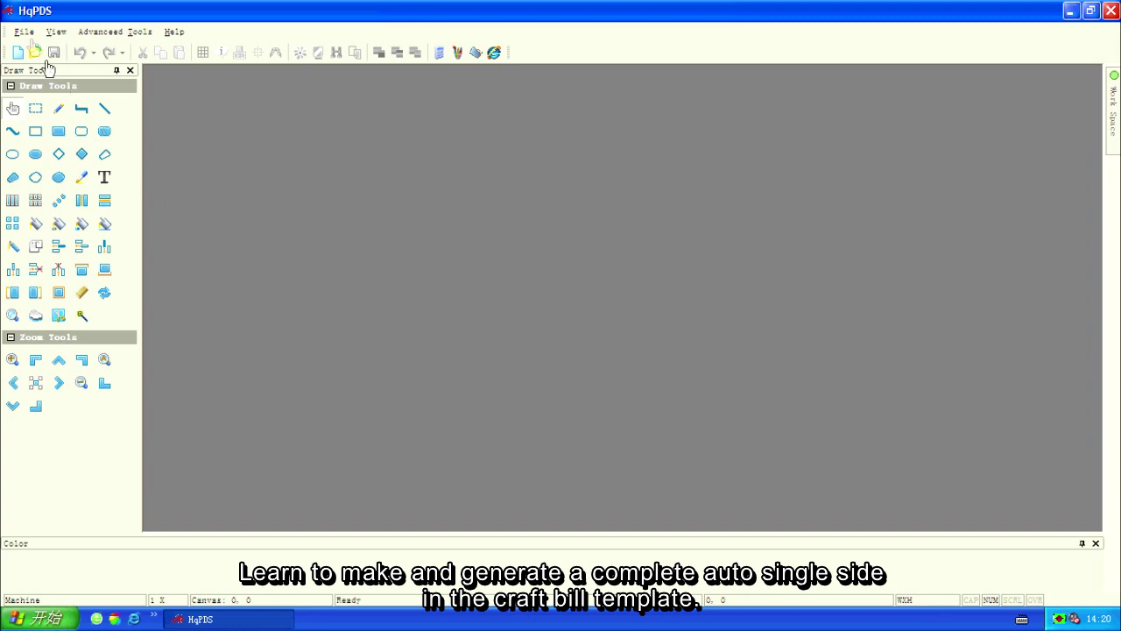
Create a new pattern for the H2-2 two-system machine on a 1024 * 2048 canvas
{"action": "left_click", "coordinate": [24, 33]}
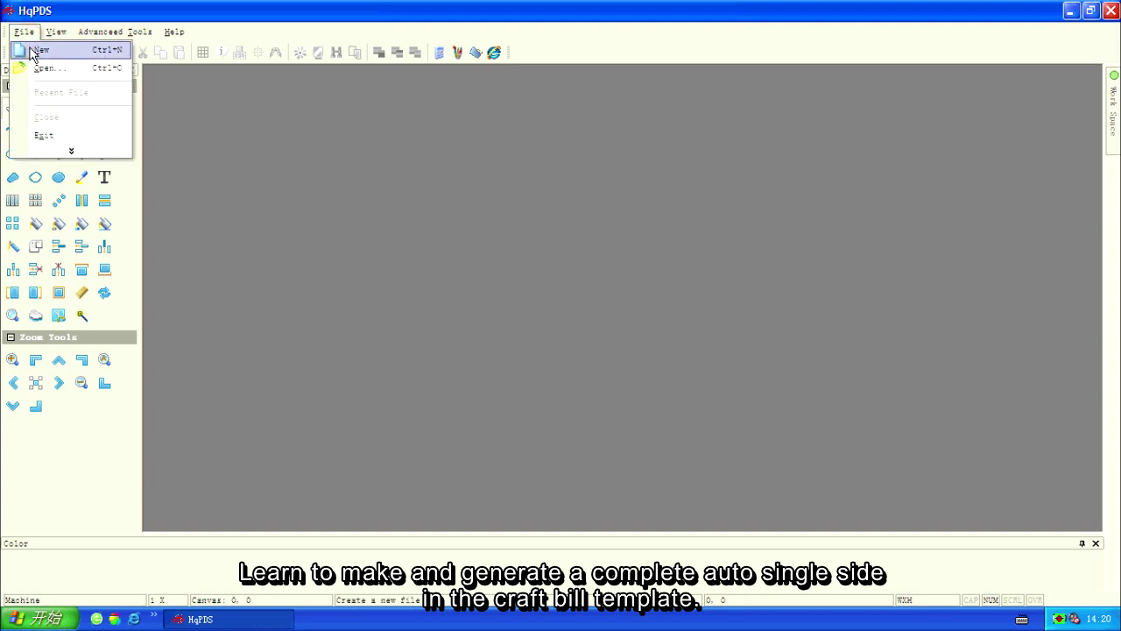
{"action": "left_click", "coordinate": [34, 51]}
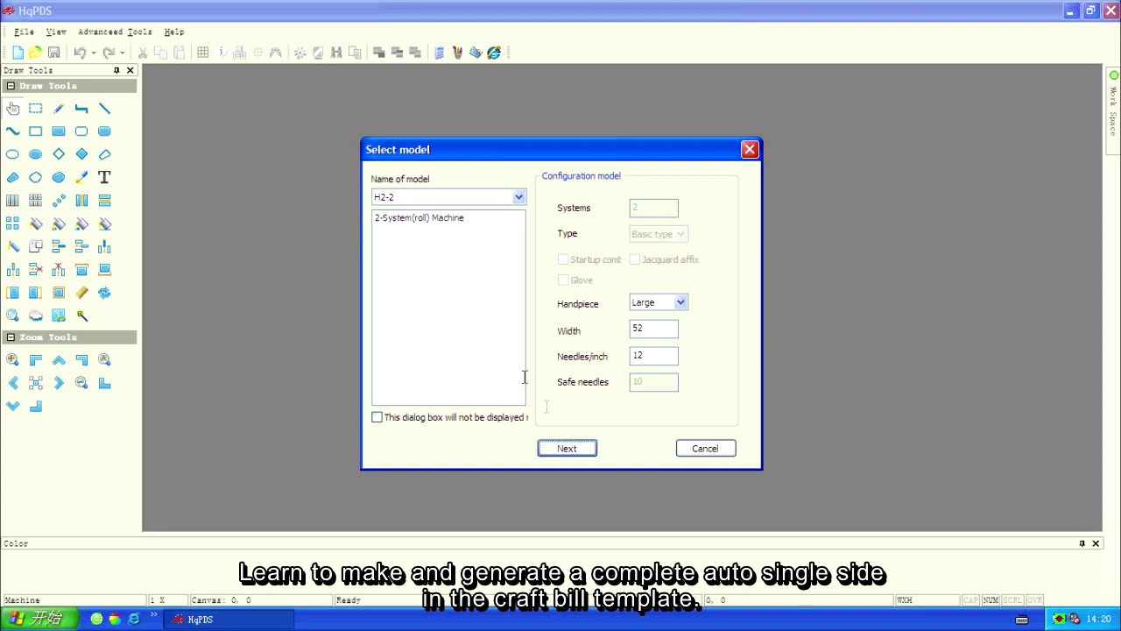
{"action": "left_click", "coordinate": [567, 447]}
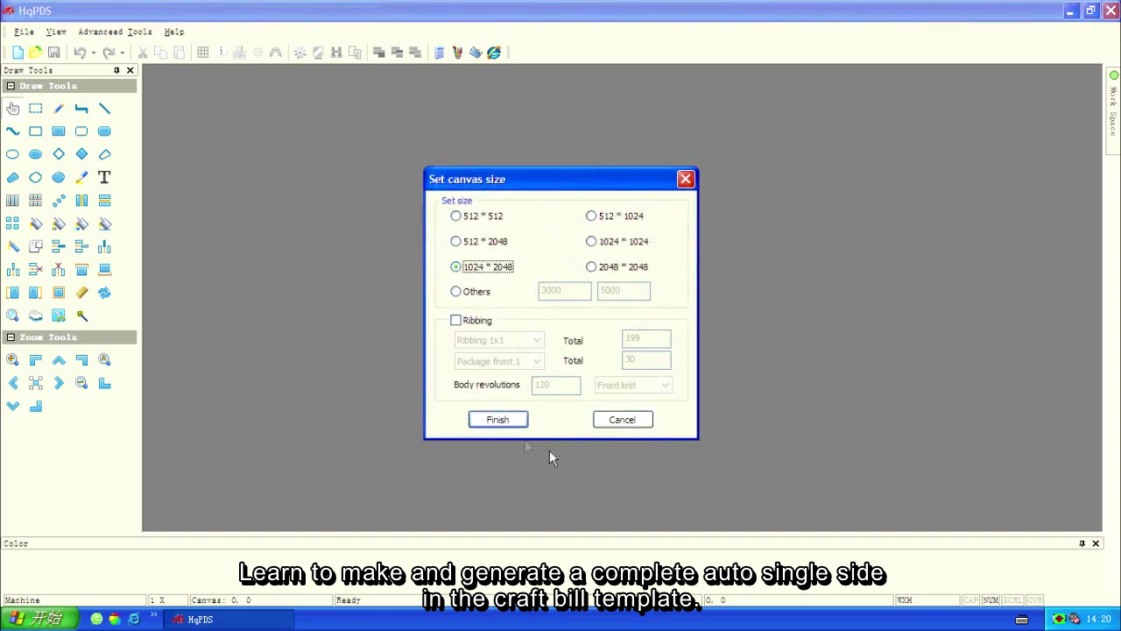
{"action": "left_click", "coordinate": [500, 420]}
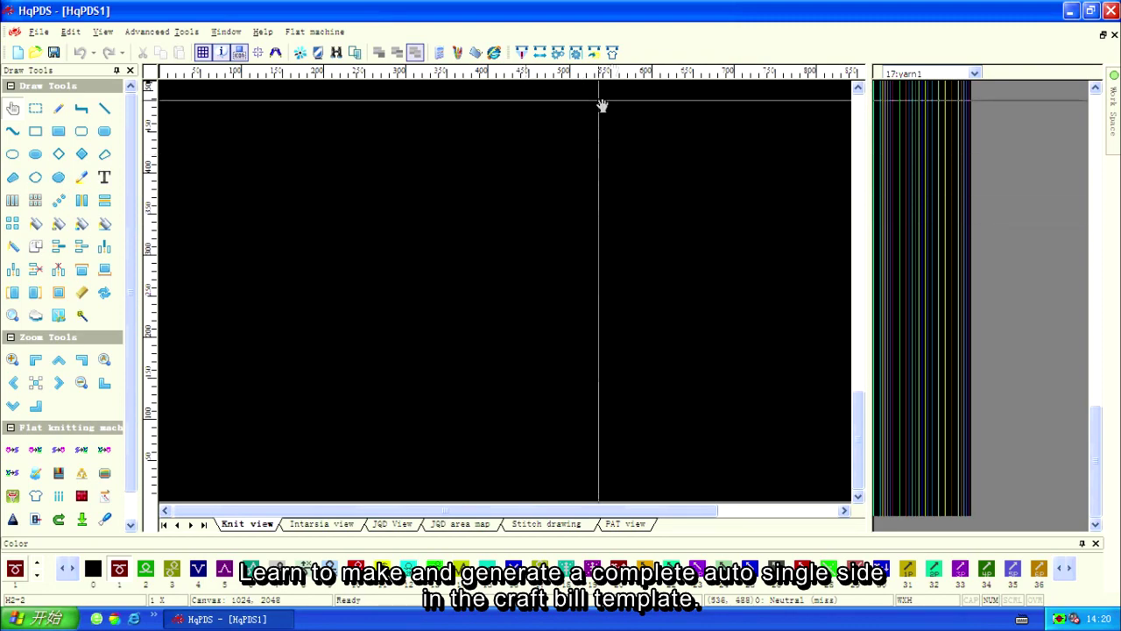
Start a new craft bill and turn off the startup comb
{"action": "left_click", "coordinate": [613, 53]}
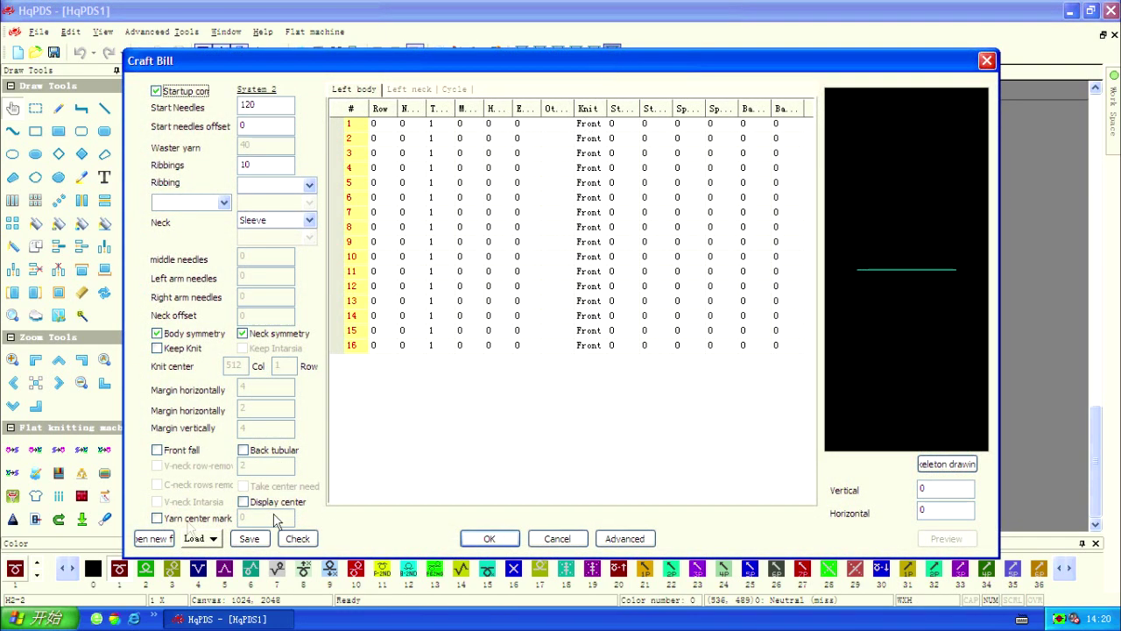
{"action": "left_click", "coordinate": [149, 541]}
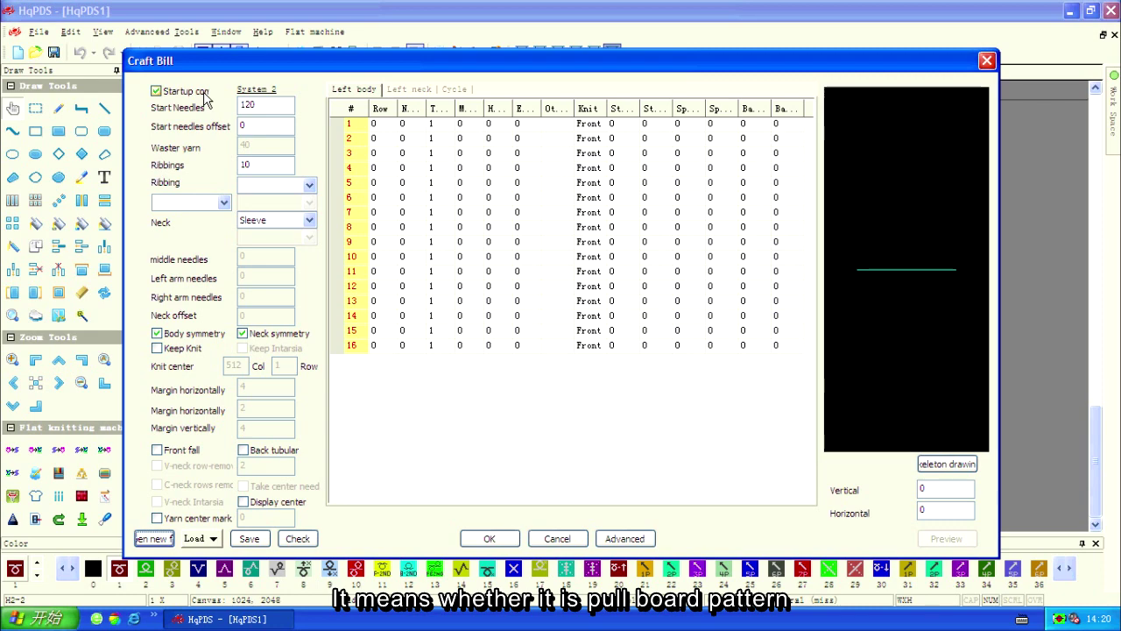
{"action": "left_click", "coordinate": [156, 92]}
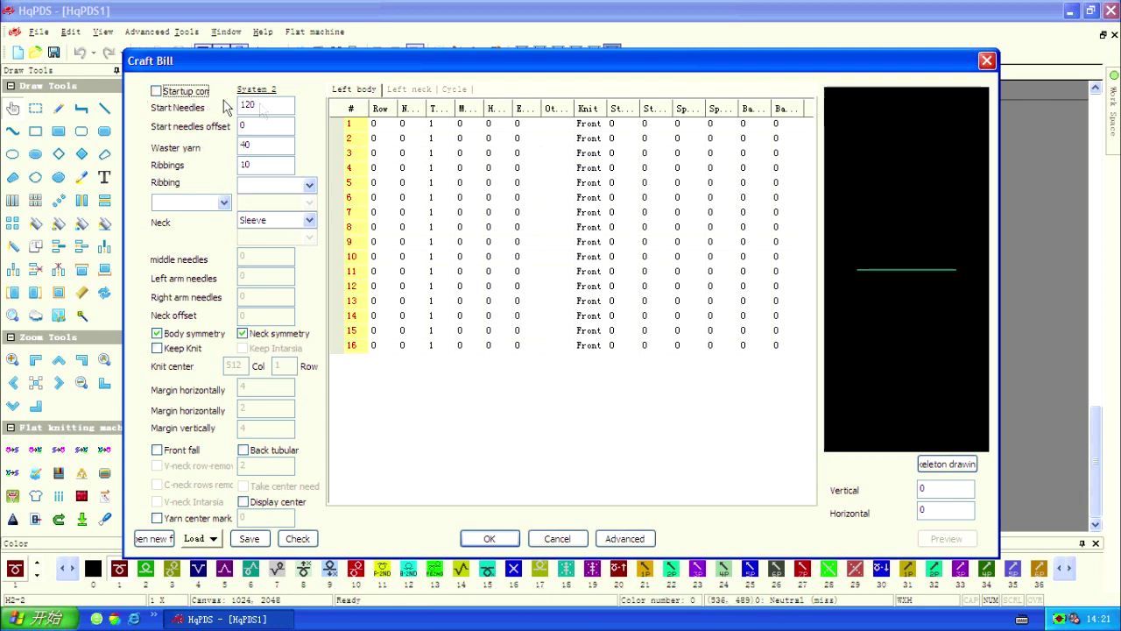
Set the craft bill's start needles to 217, waster yarn to 2 and ribbings to 20
{"action": "left_click_drag", "start_coordinate": [258, 105], "coordinate": [239, 104]}
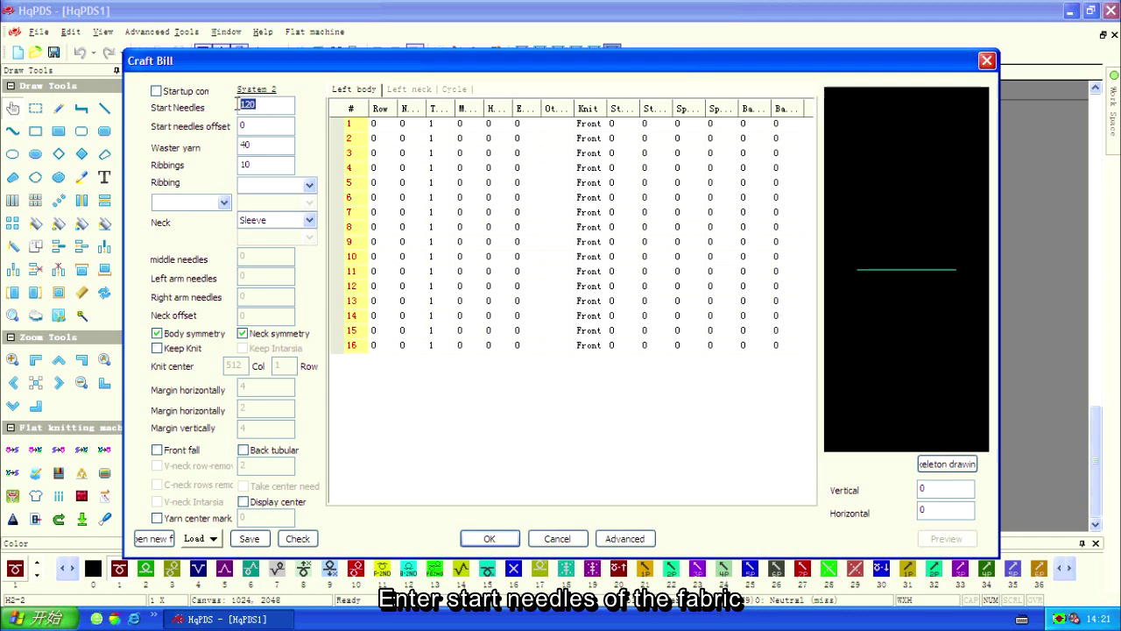
{"action": "type", "text": "217"}
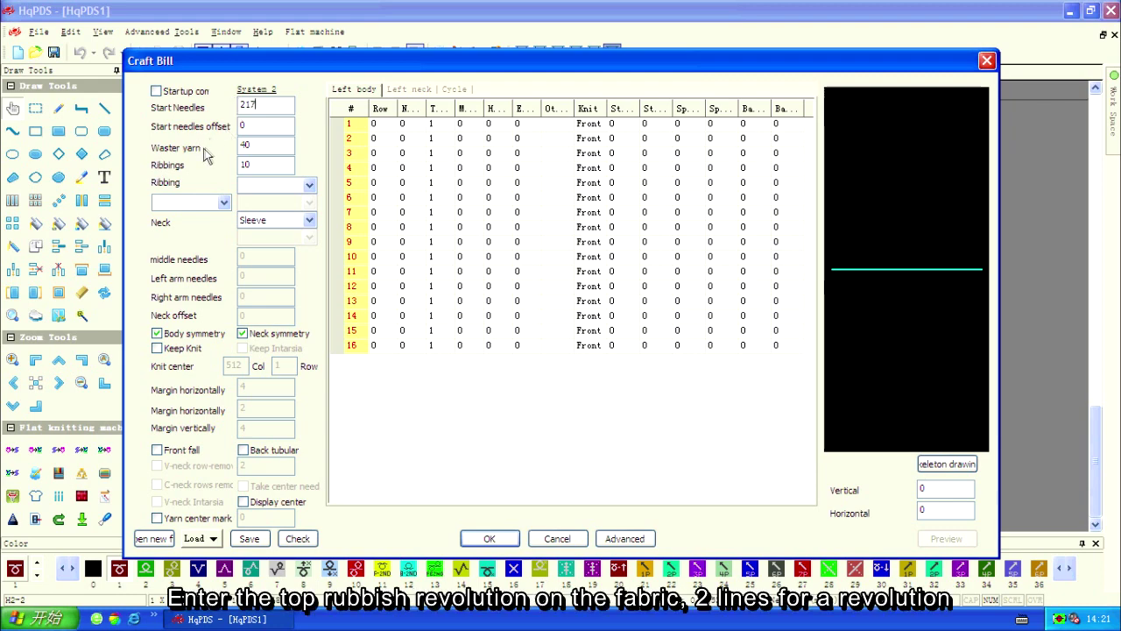
{"action": "double_click", "coordinate": [248, 145]}
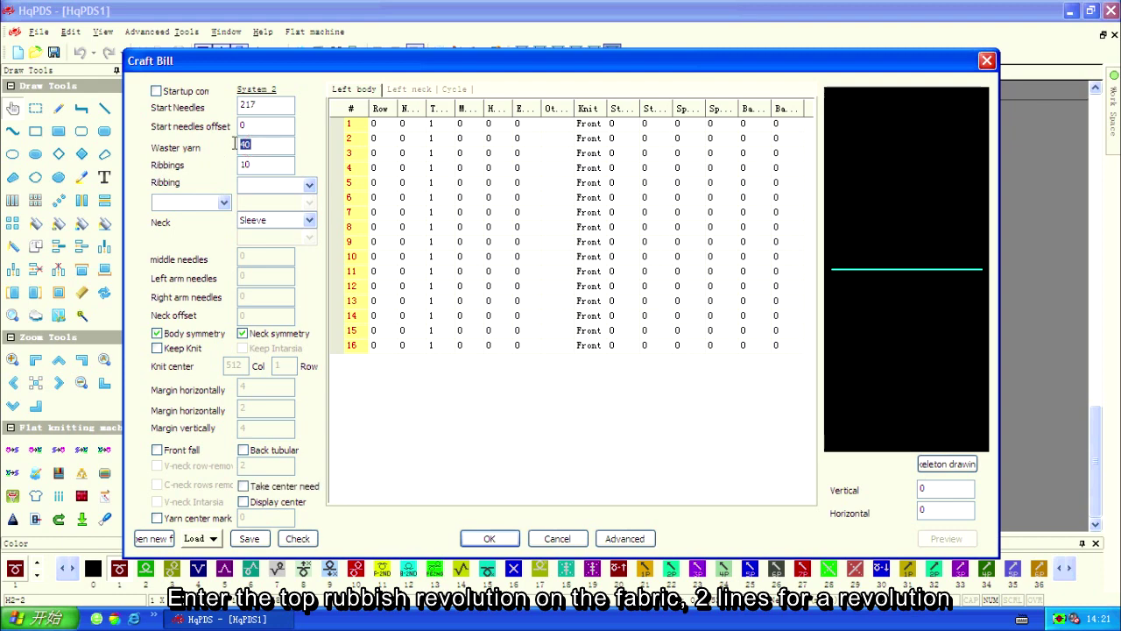
{"action": "type", "text": "2"}
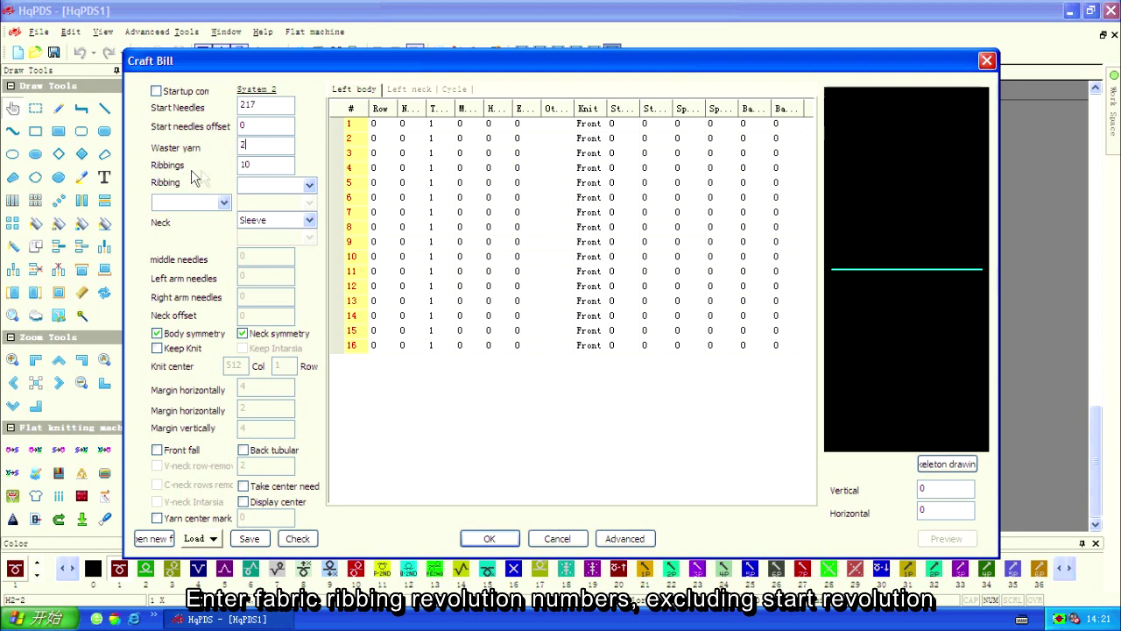
{"action": "double_click", "coordinate": [246, 165]}
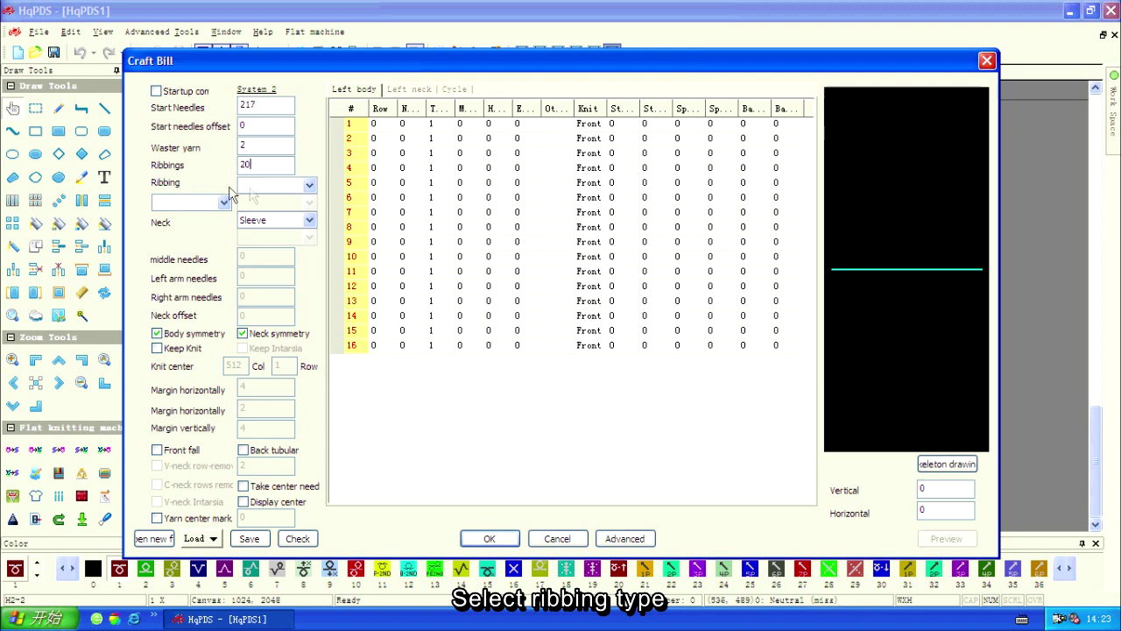
Choose Ribbing 1x1 with Package front 1 and Common knit as the transition from ribbing to body
{"action": "left_click", "coordinate": [309, 185]}
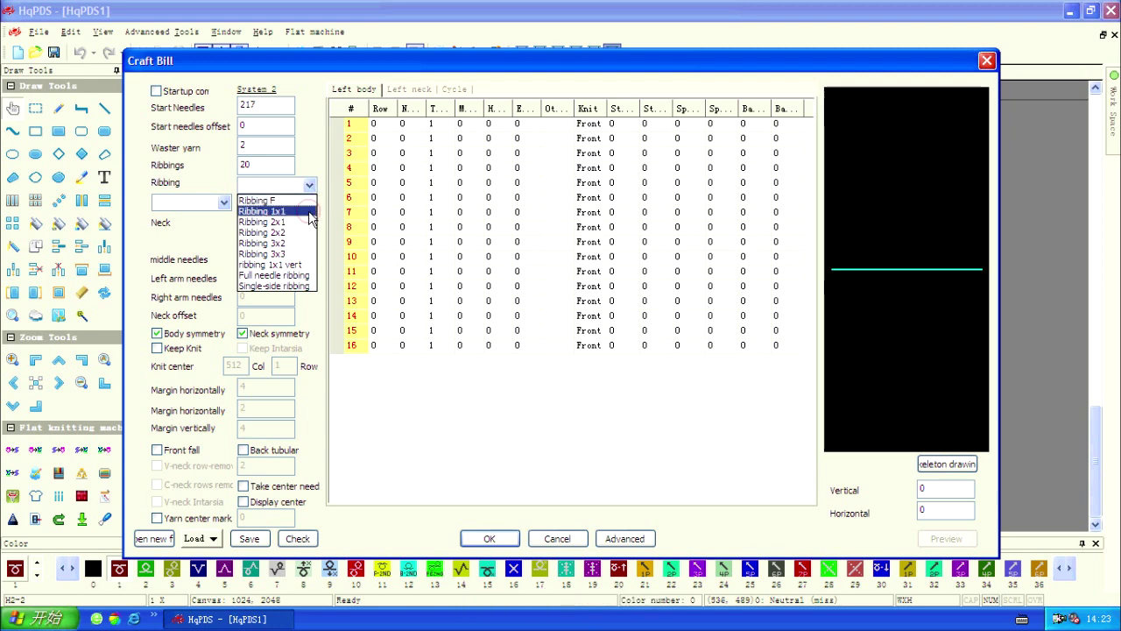
{"action": "left_click", "coordinate": [308, 212]}
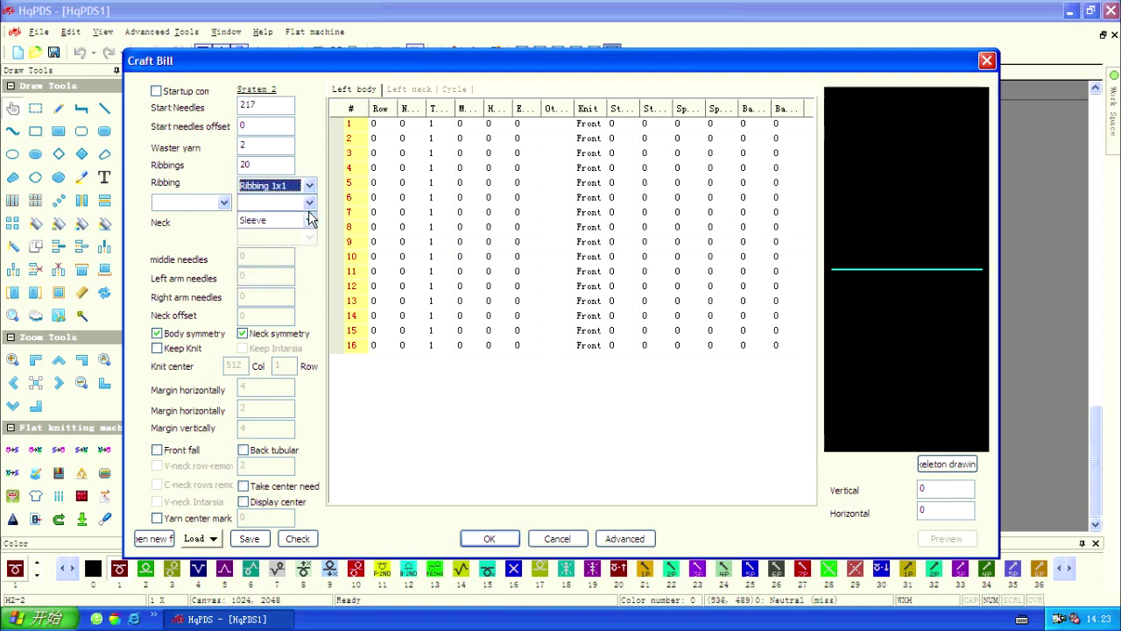
{"action": "left_click", "coordinate": [308, 203]}
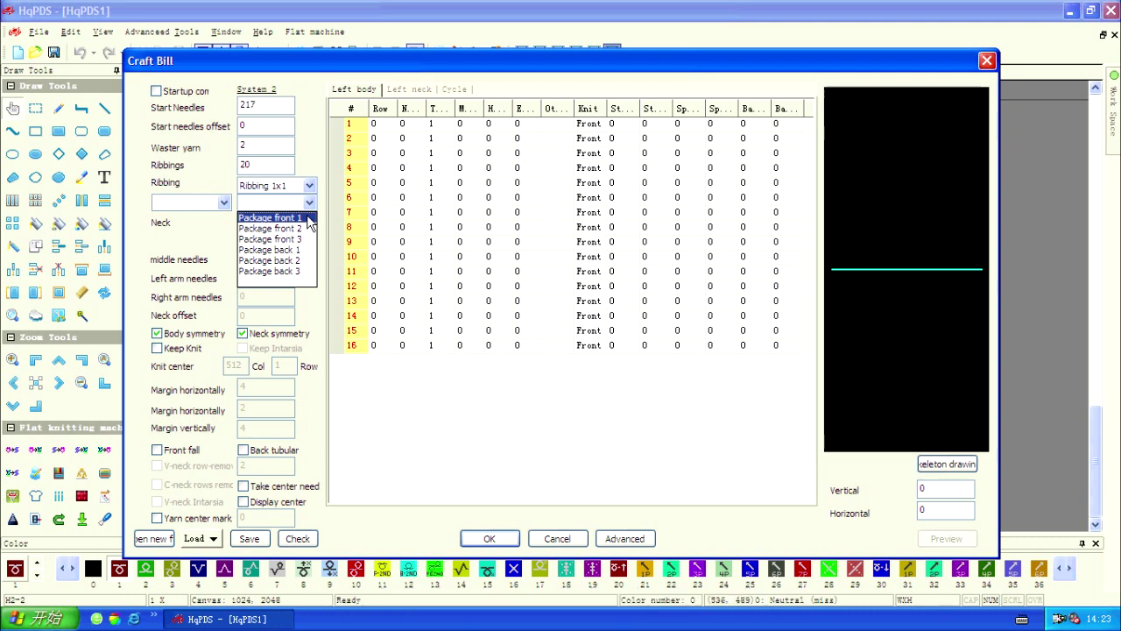
{"action": "left_click", "coordinate": [308, 218]}
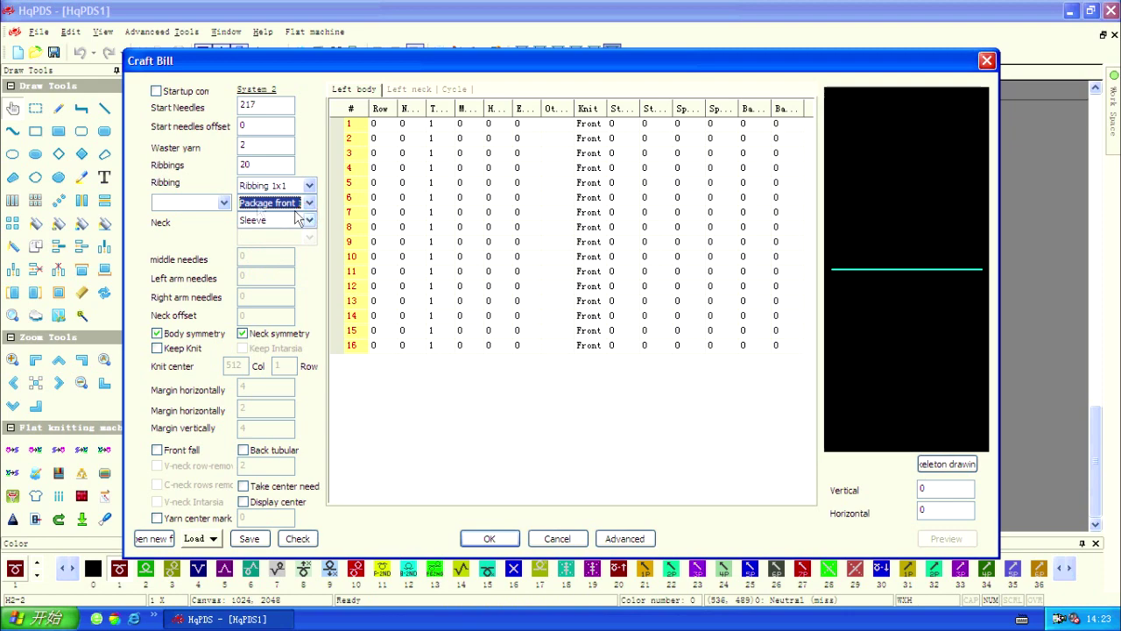
{"action": "left_click", "coordinate": [225, 203]}
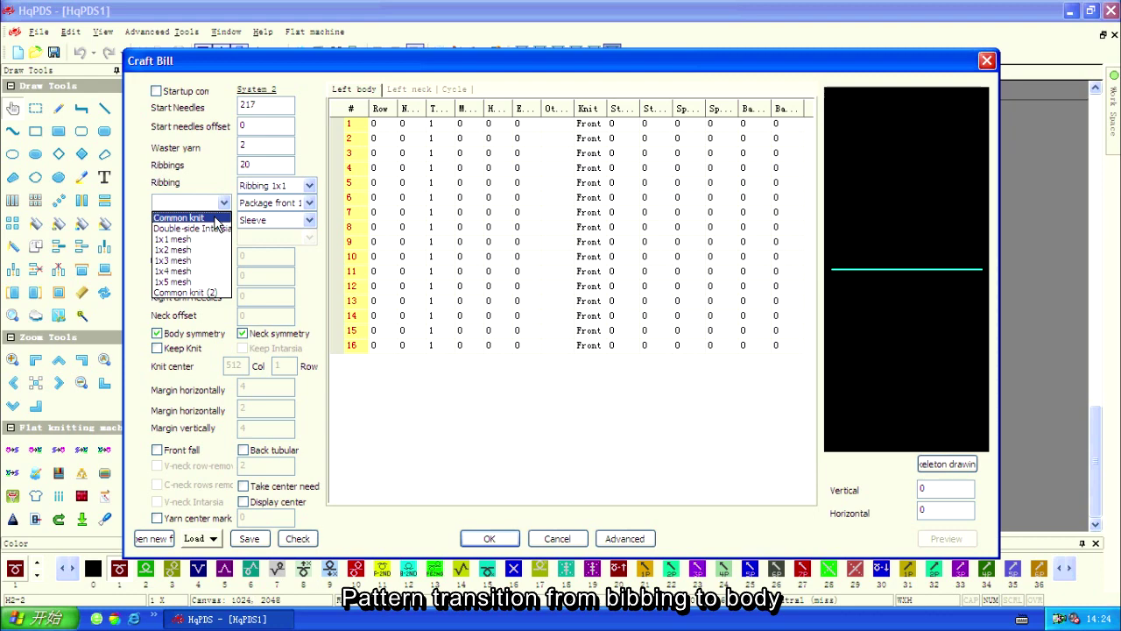
{"action": "left_click", "coordinate": [215, 218]}
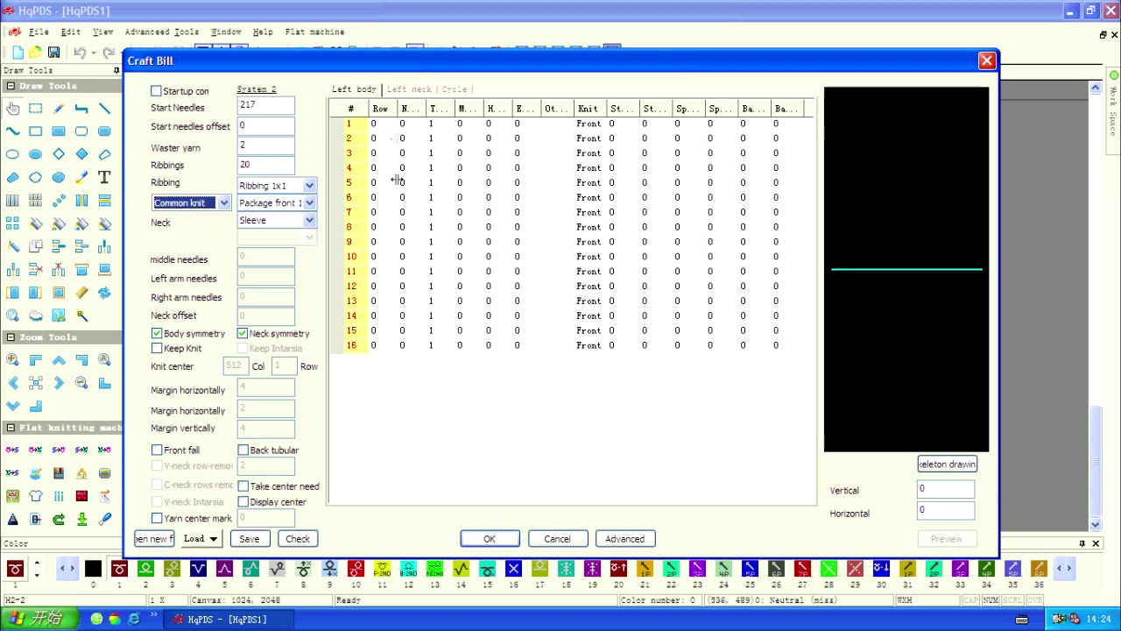
Set the first left body line to 400 rows and generate the pattern from the craft bill
{"action": "left_click", "coordinate": [384, 124]}
{"action": "left_click", "coordinate": [383, 125]}
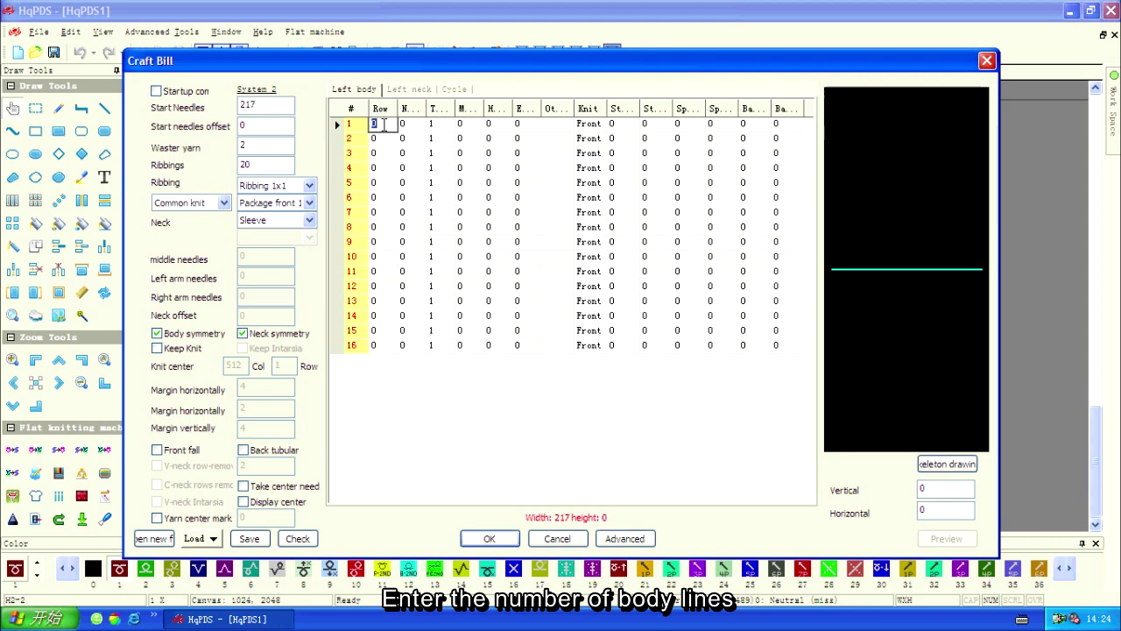
{"action": "type", "text": "400"}
{"action": "left_click", "coordinate": [558, 388]}
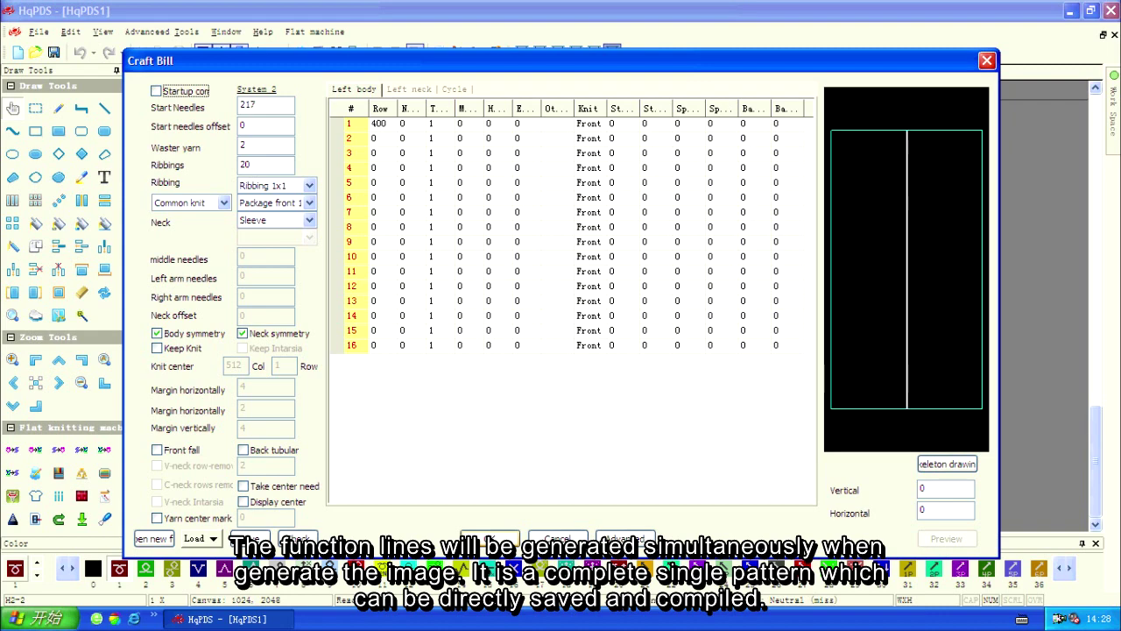
{"action": "left_click", "coordinate": [489, 538]}
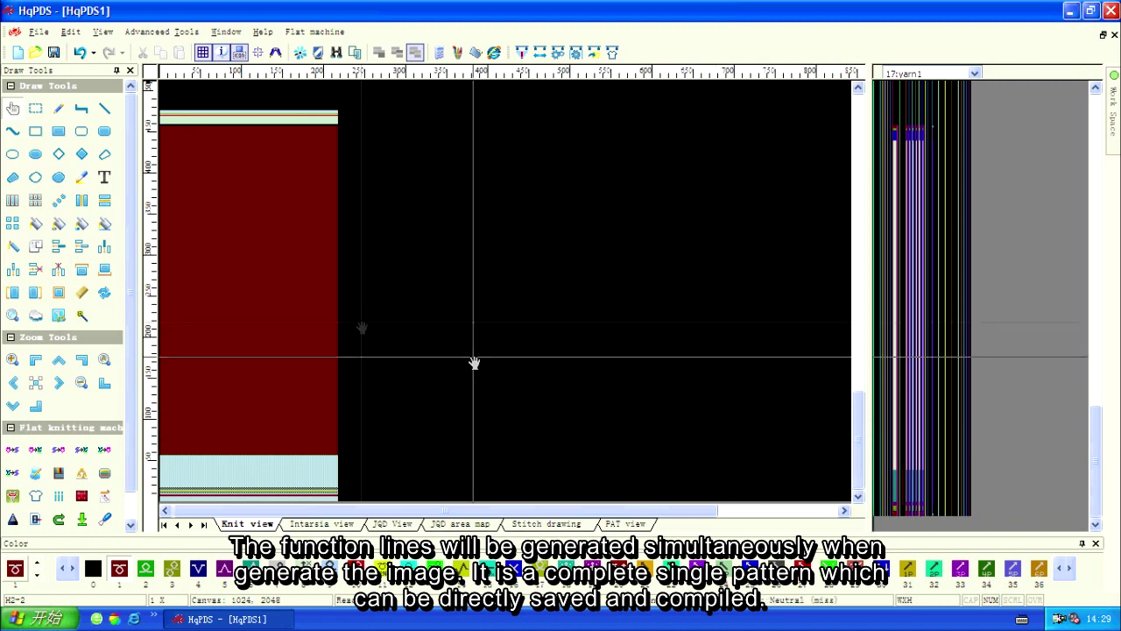
Begin saving the pattern and create and open a new folder named file on the desktop
{"action": "left_click", "coordinate": [54, 53]}
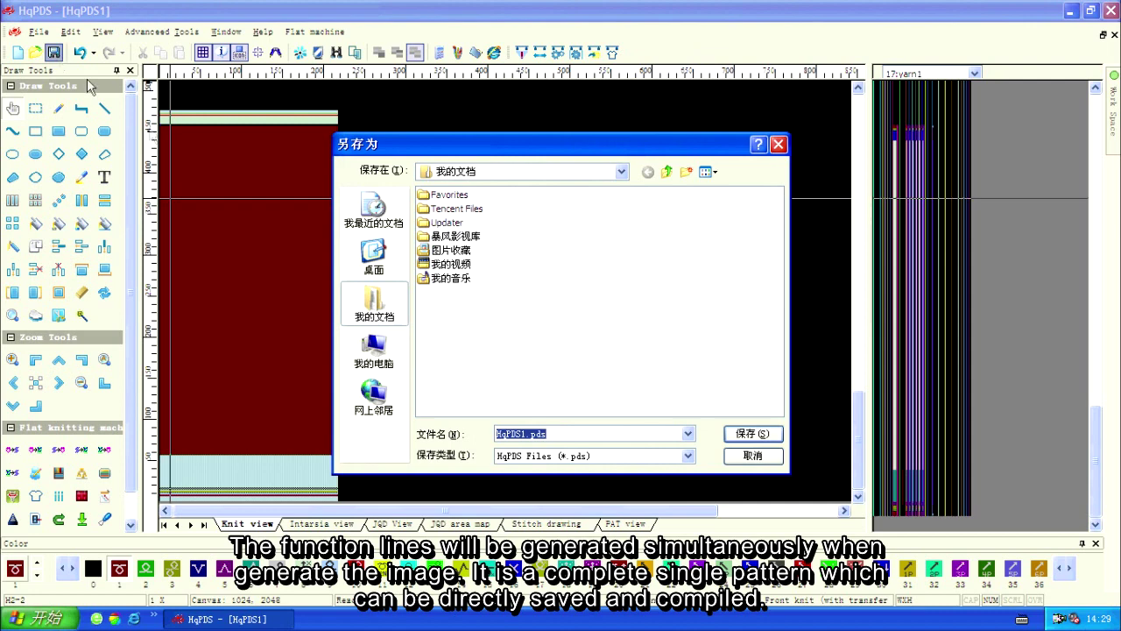
{"action": "left_click", "coordinate": [390, 275]}
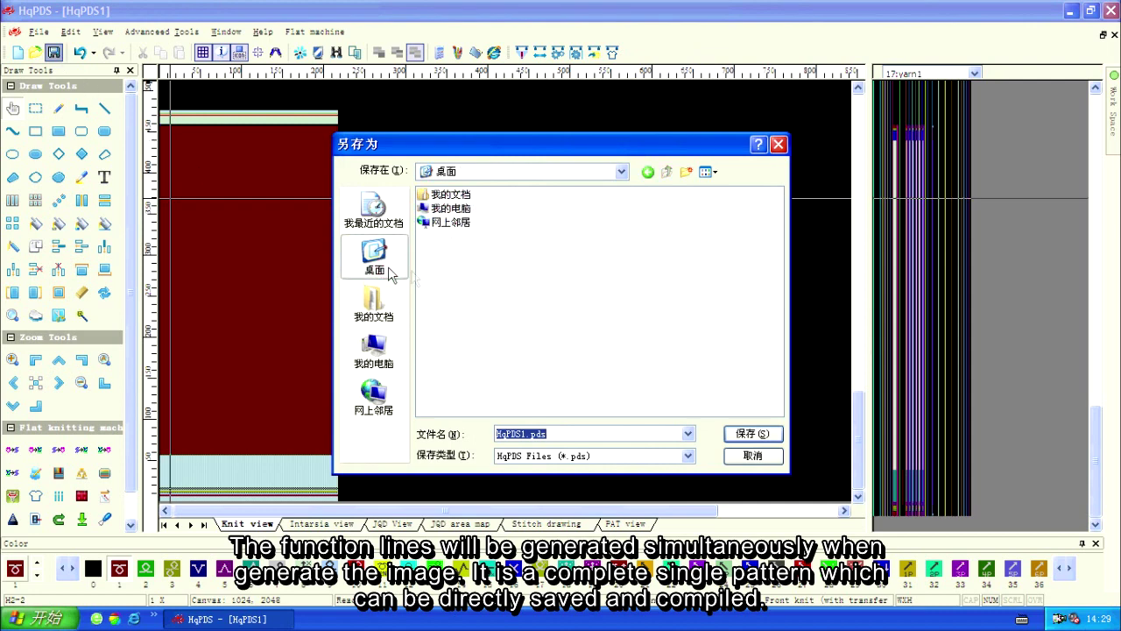
{"action": "left_click", "coordinate": [686, 175]}
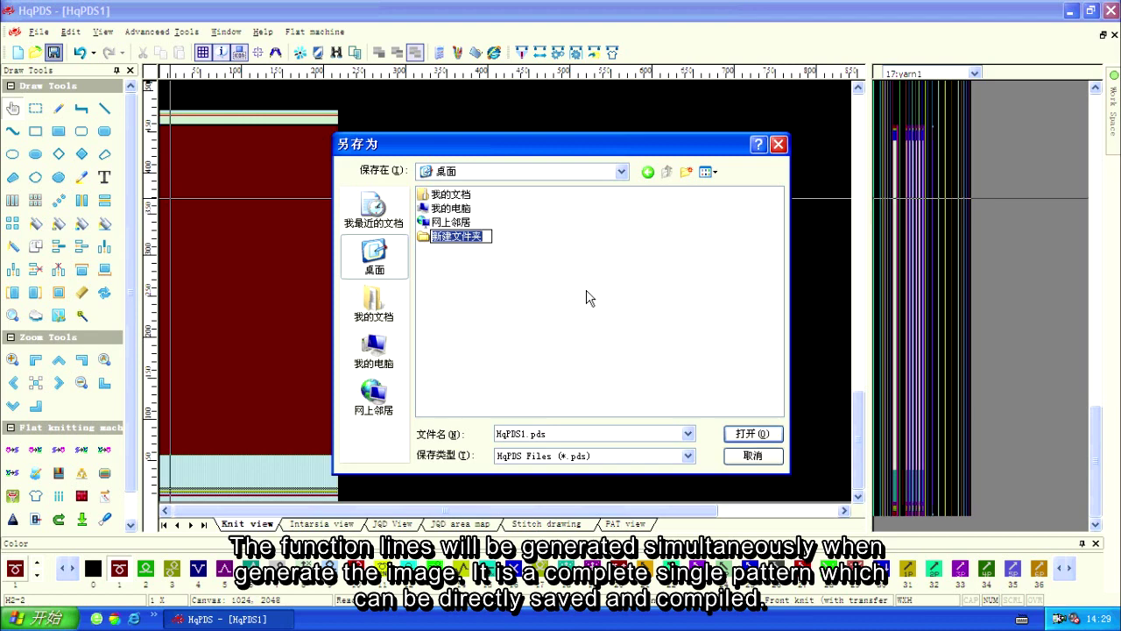
{"action": "type", "text": "file"}
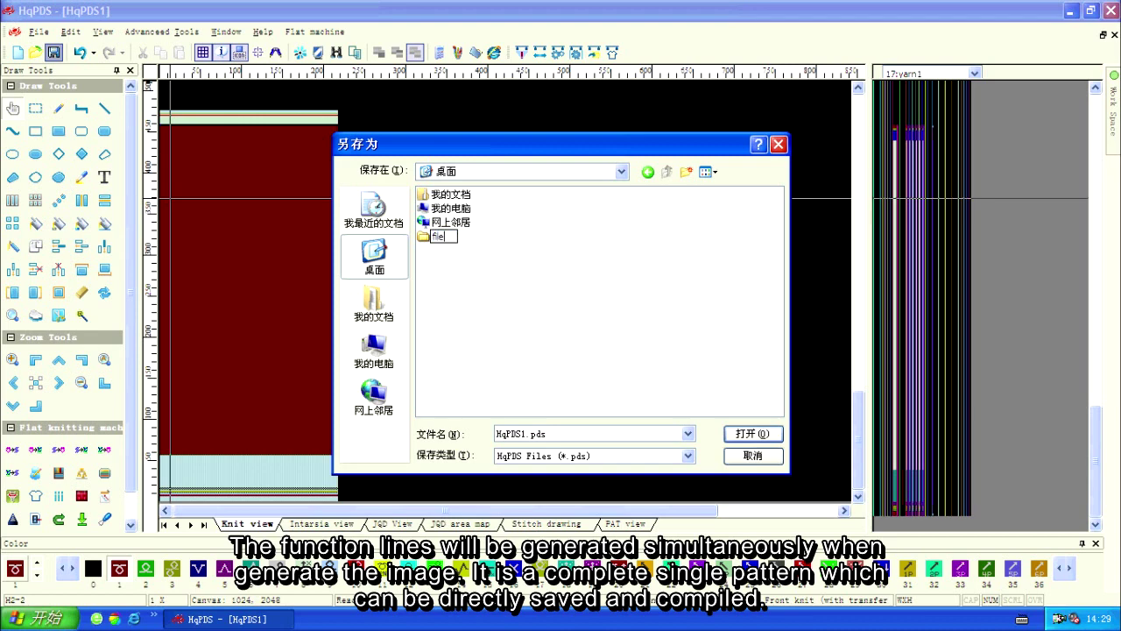
{"action": "double_click", "coordinate": [424, 236]}
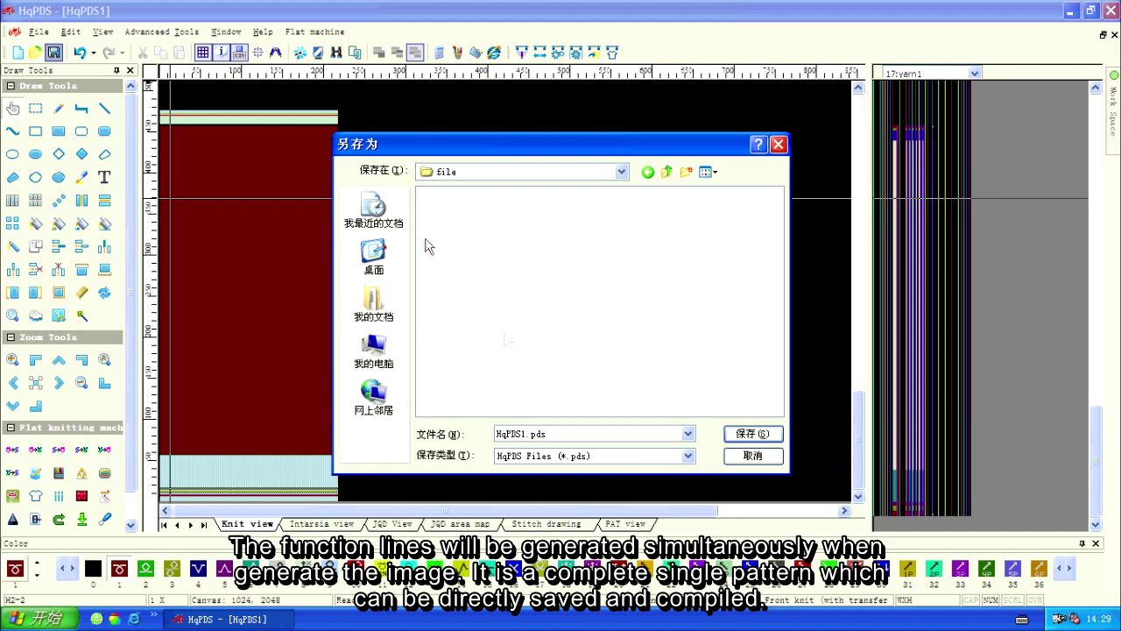
Save the pattern in the file folder under the name 1 as a PDS file
{"action": "double_click", "coordinate": [554, 434]}
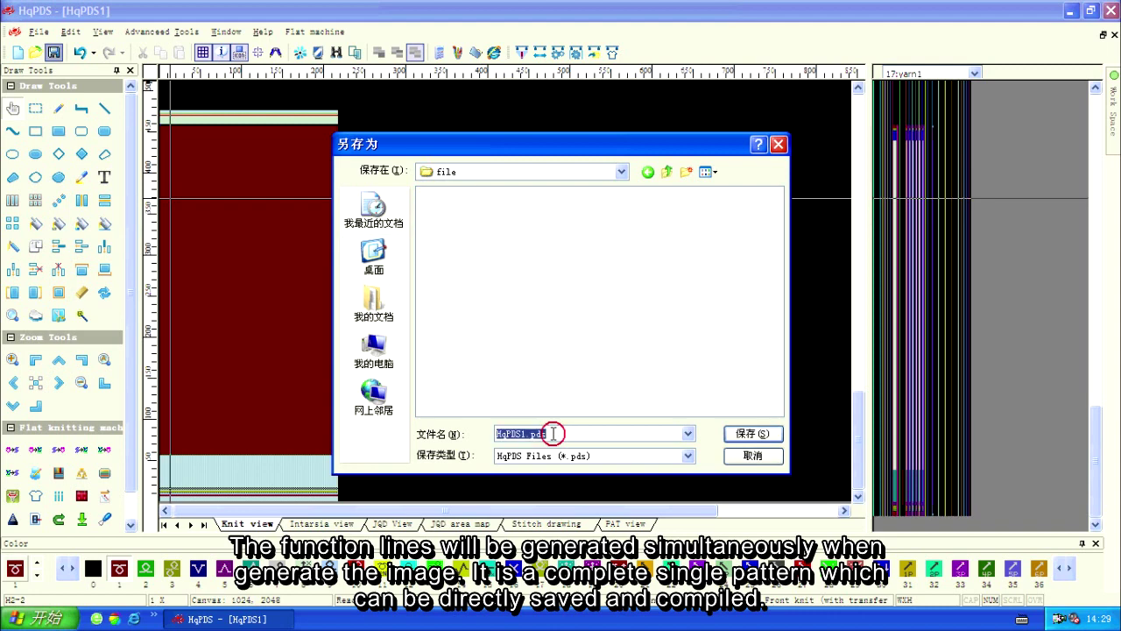
{"action": "type", "text": "1"}
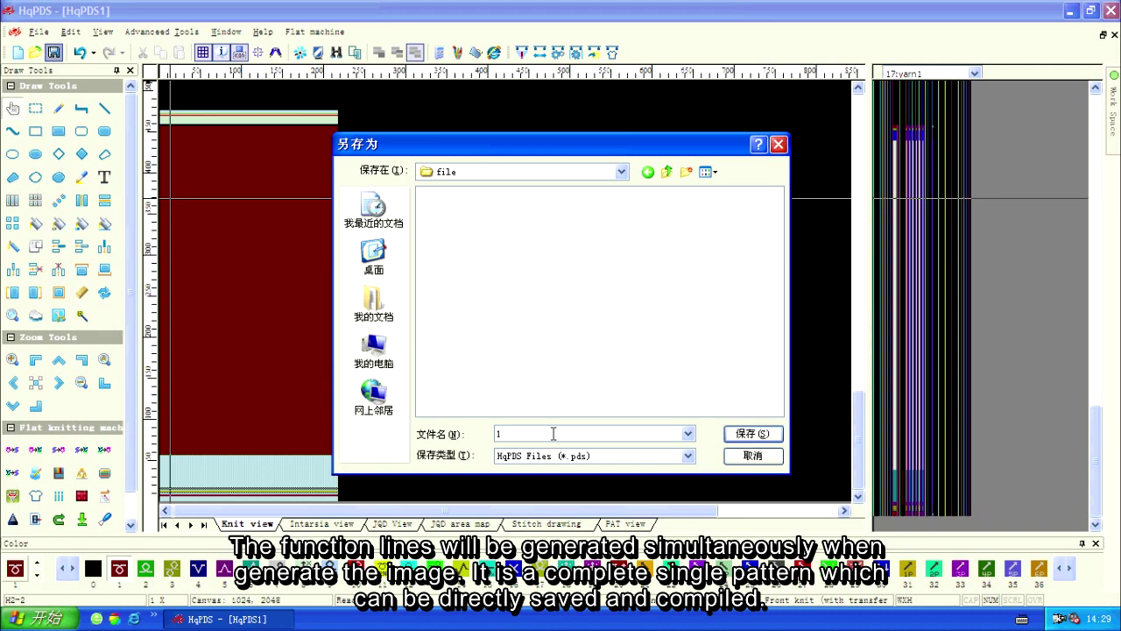
{"action": "left_click", "coordinate": [749, 441]}
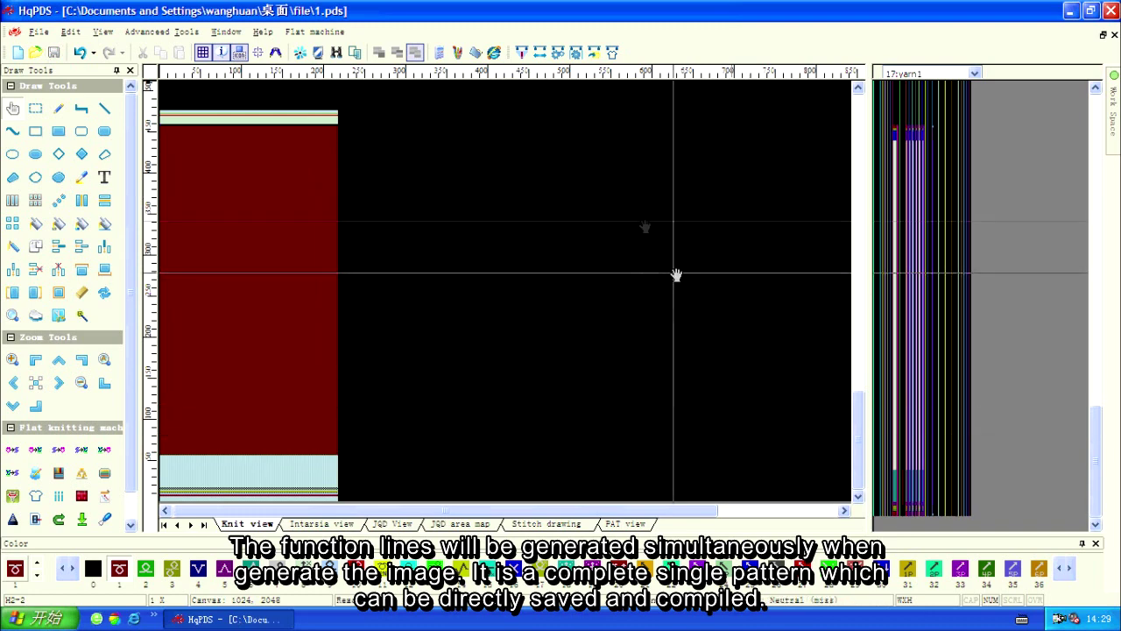
Compile the saved pattern with the default compilation options and dismiss the result summary
{"action": "left_click", "coordinate": [522, 54]}
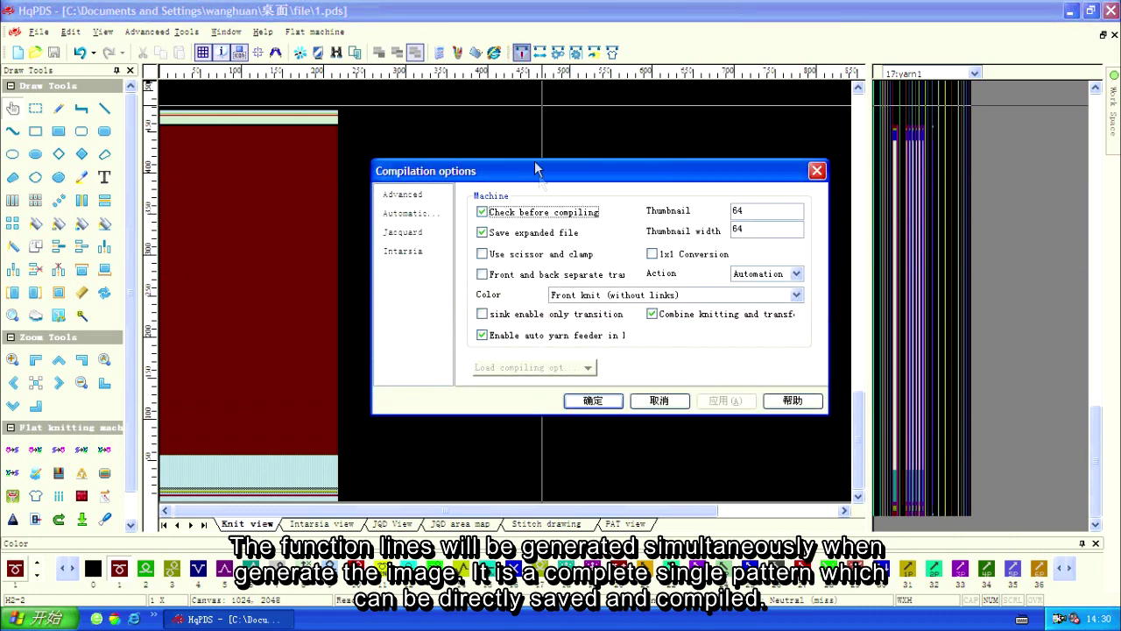
{"action": "left_click", "coordinate": [598, 401]}
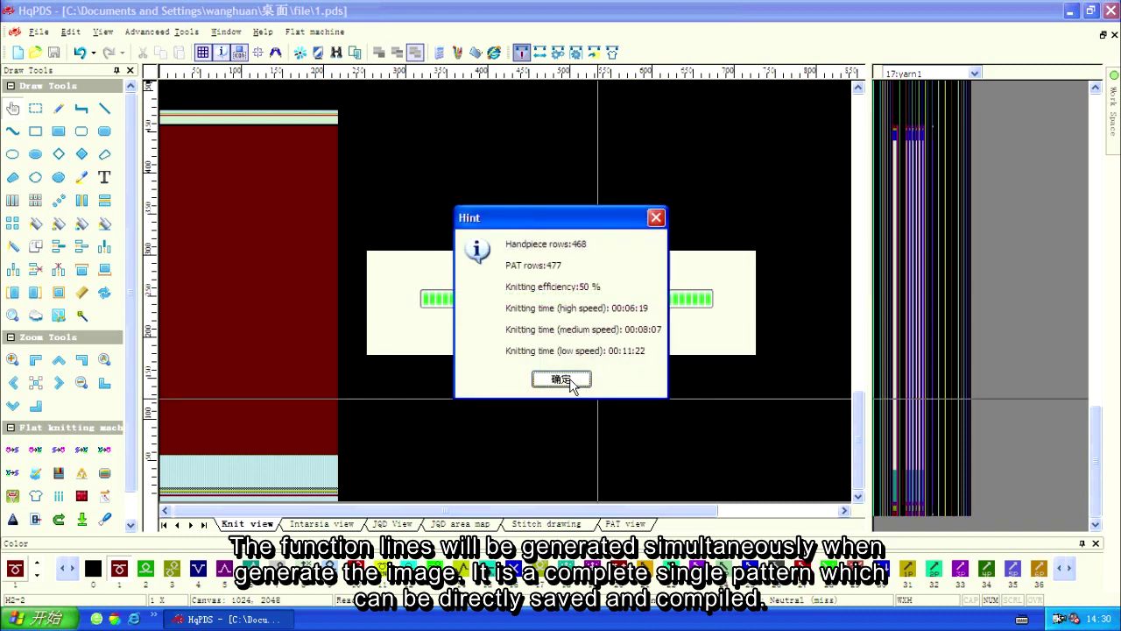
{"action": "left_click", "coordinate": [565, 382]}
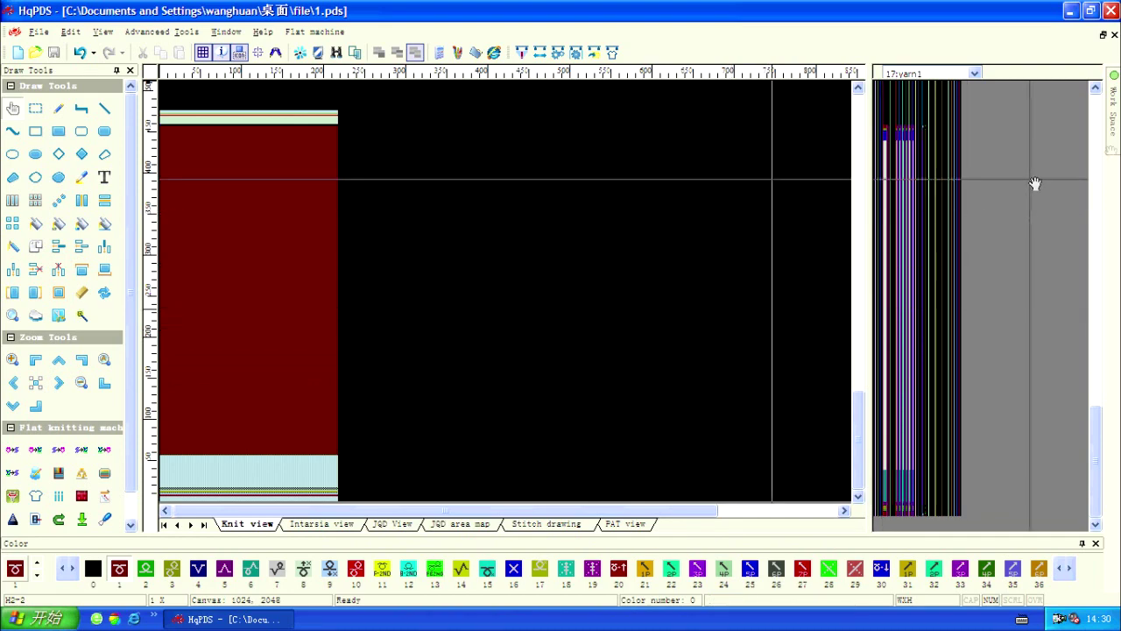
Run the fabric simulation from the compiled pattern's CNT view in the work space
{"action": "mouse_move", "coordinate": [1114, 114]}
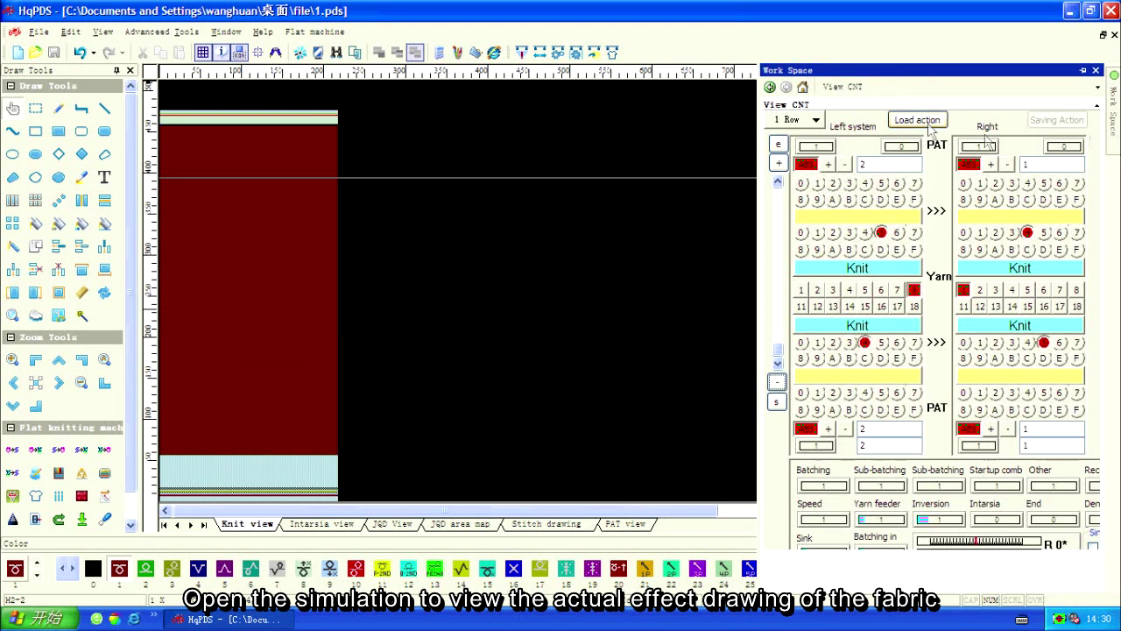
{"action": "left_click", "coordinate": [816, 120]}
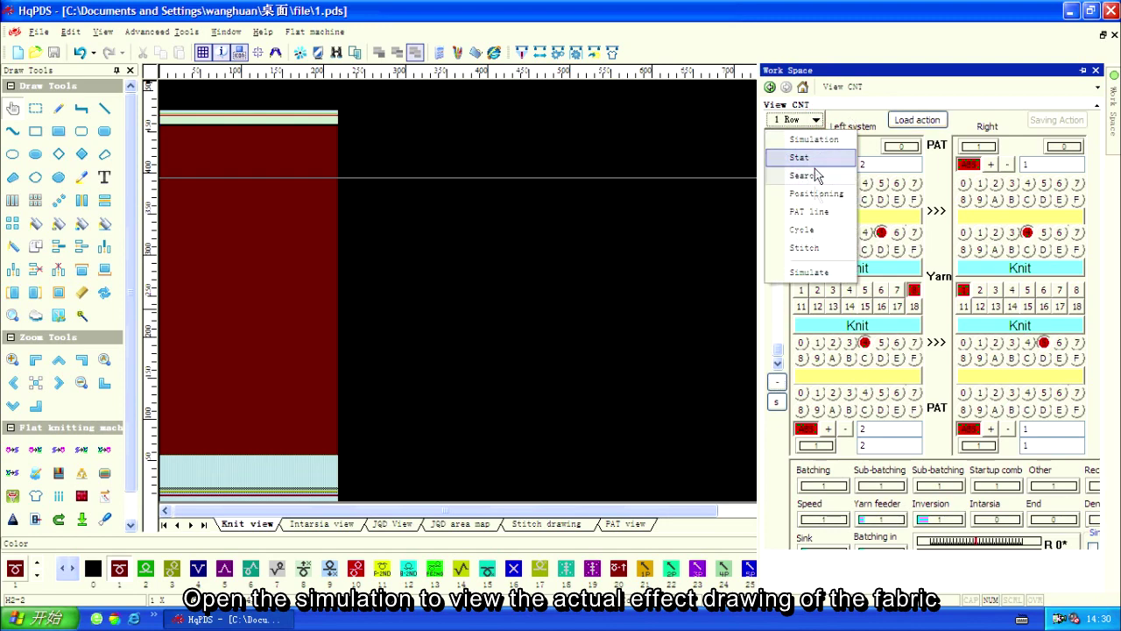
{"action": "left_click", "coordinate": [815, 277]}
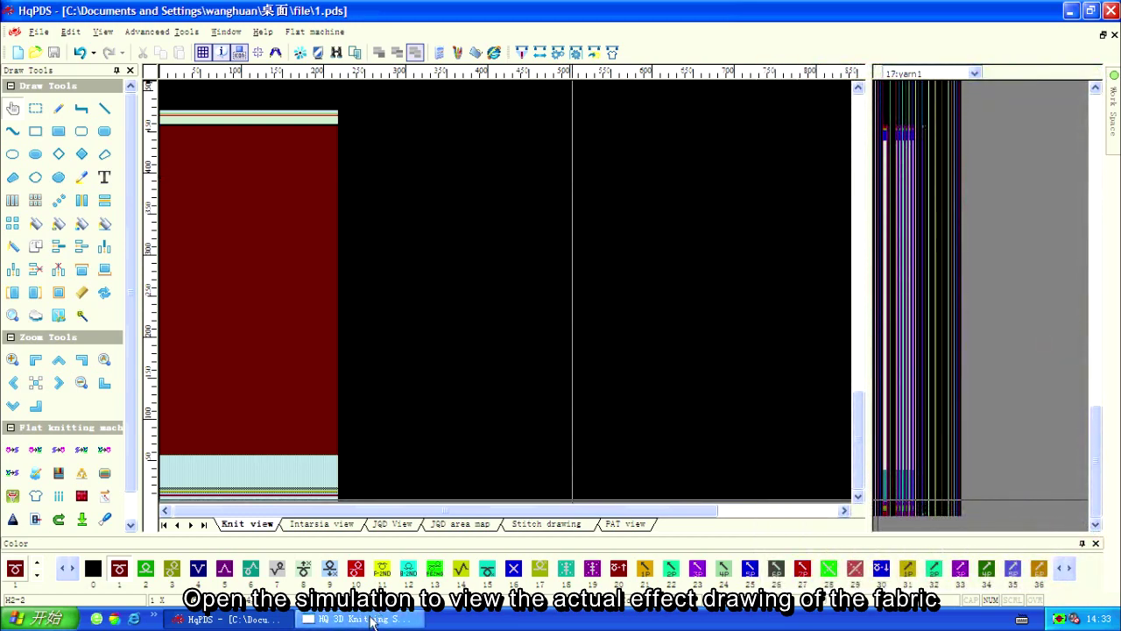
Switch to HQ 3D Knitting Simulation and zoom out on the front of the simulated fabric
{"action": "left_click", "coordinate": [371, 620]}
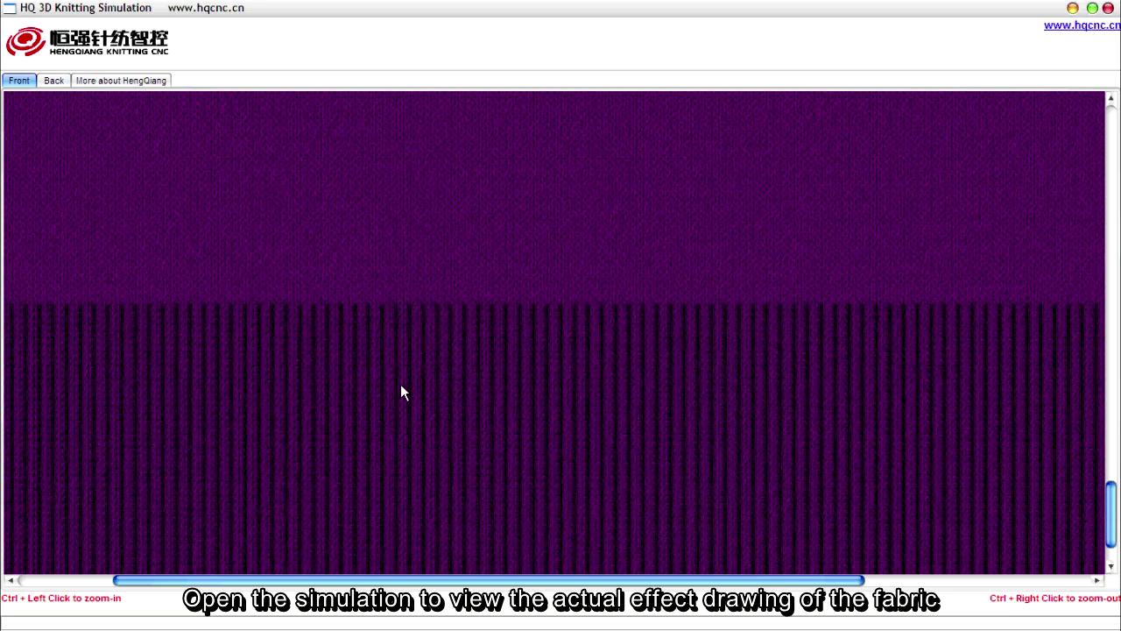
{"action": "right_click", "coordinate": [401, 385], "text": "ctrl"}
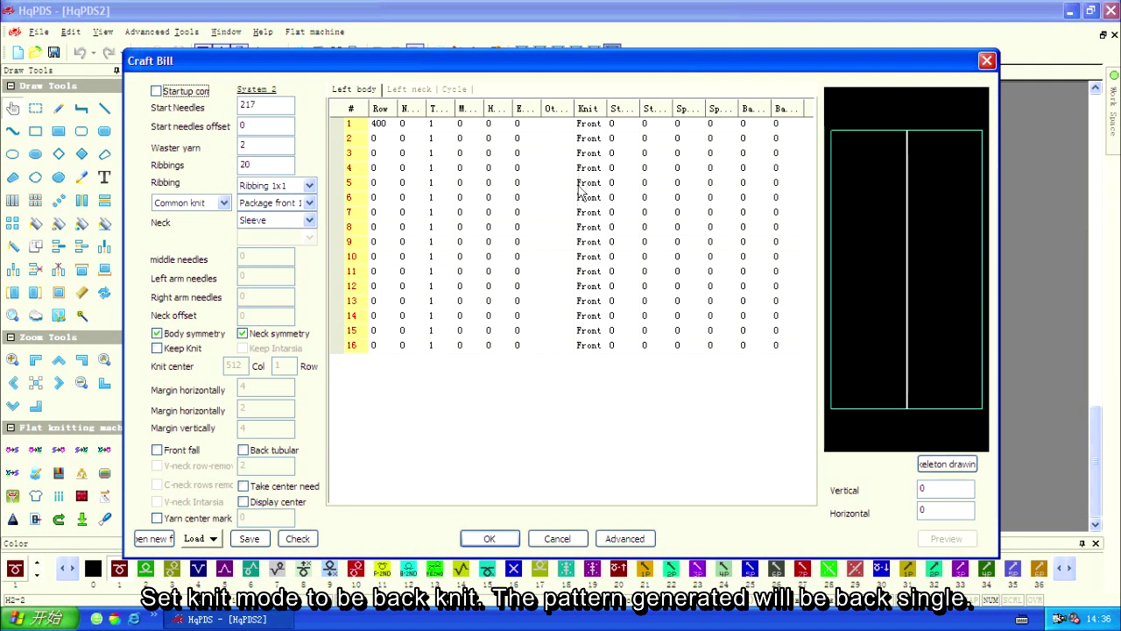
Set the knit mode of the first left body line in the craft bill to Back
{"action": "left_click", "coordinate": [589, 125]}
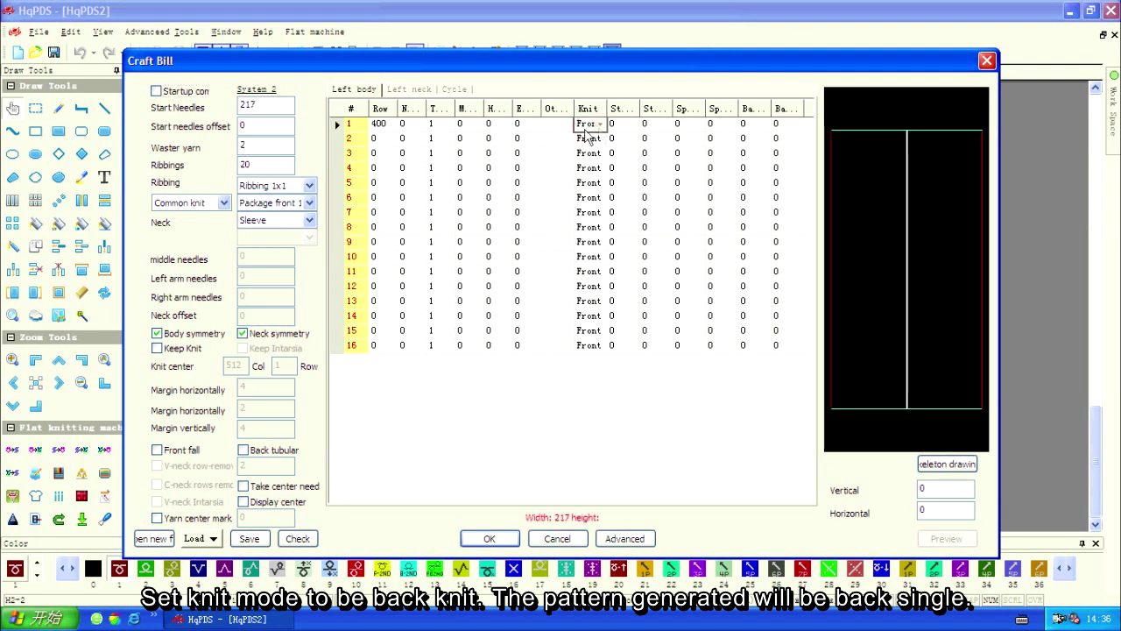
{"action": "right_click", "coordinate": [598, 125]}
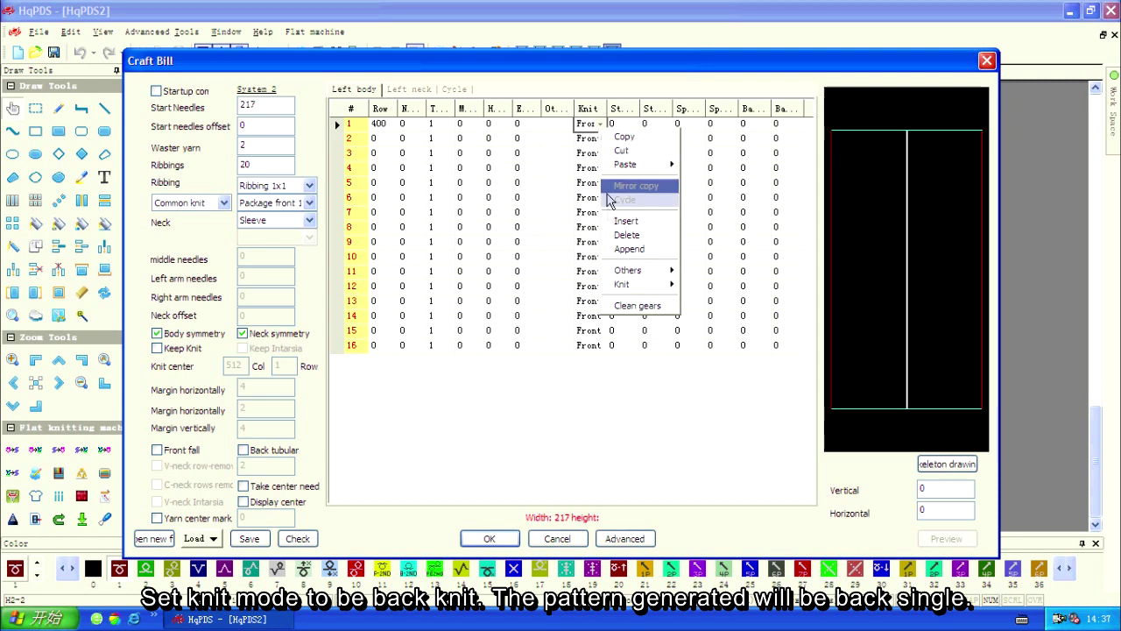
{"action": "mouse_move", "coordinate": [617, 286]}
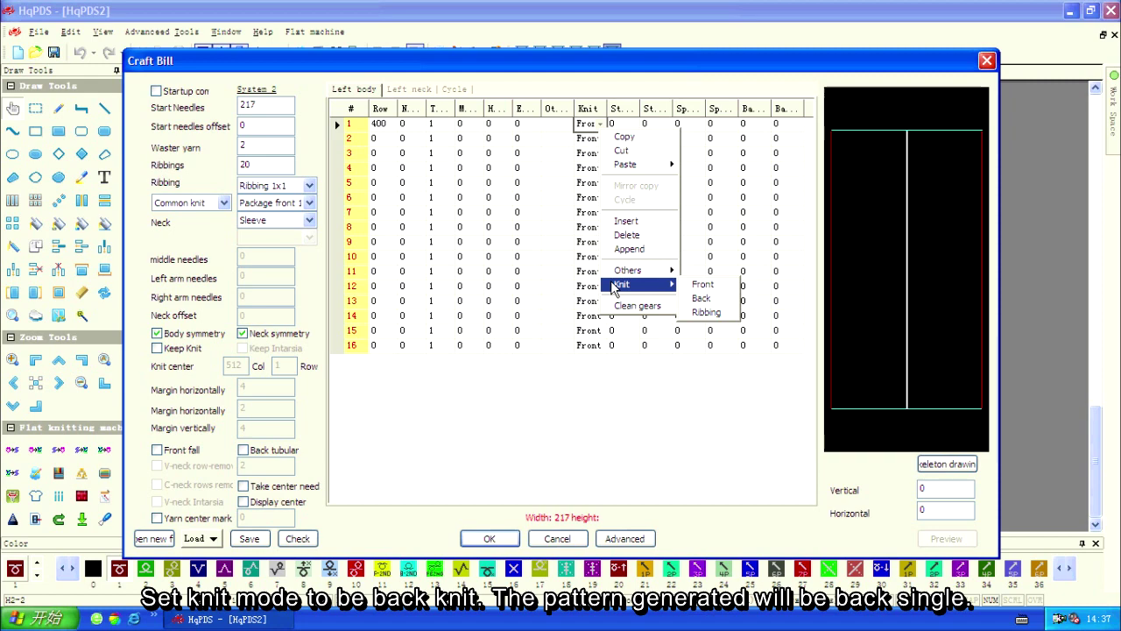
{"action": "left_click", "coordinate": [702, 299]}
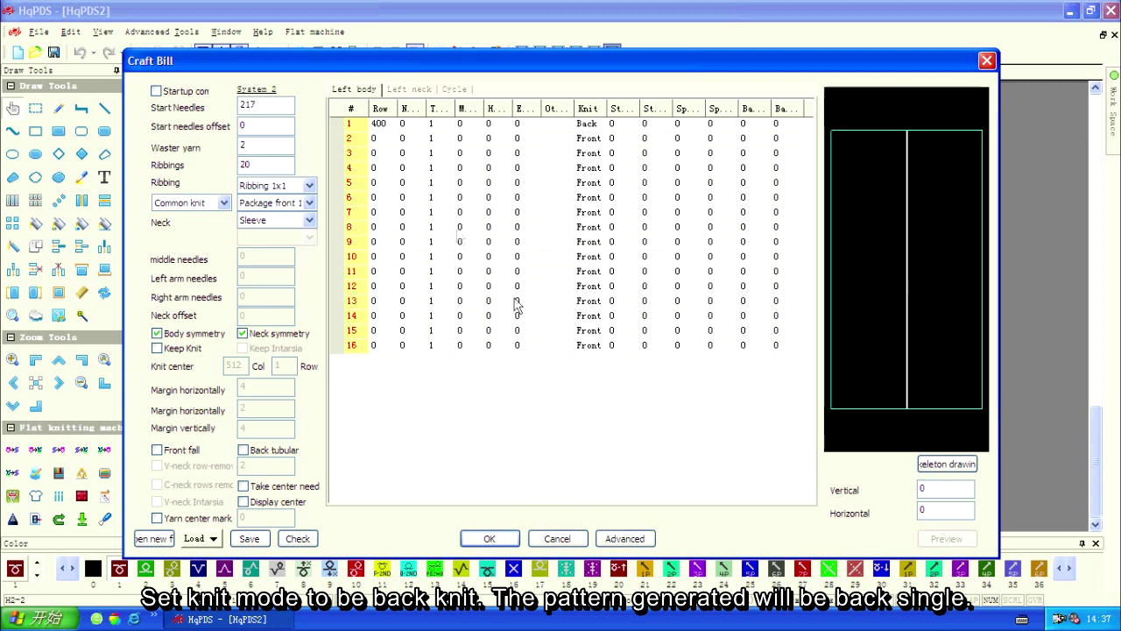
Set the first left body line to 266 rows and generate the pattern from the craft bill
{"action": "left_click", "coordinate": [385, 125]}
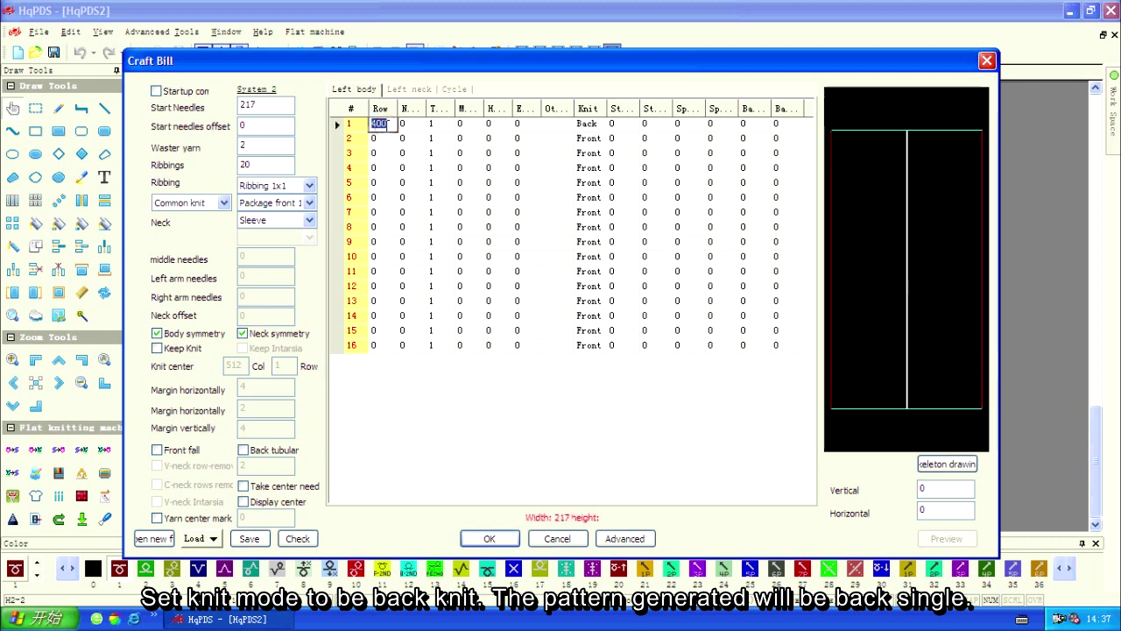
{"action": "type", "text": "286"}
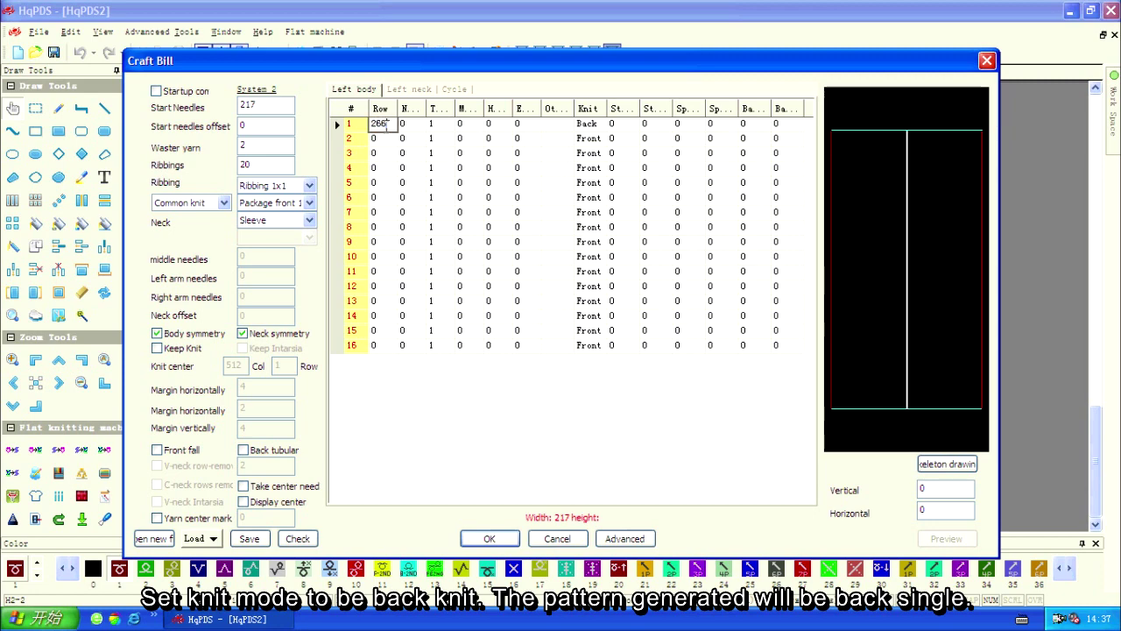
{"action": "left_click", "coordinate": [401, 378]}
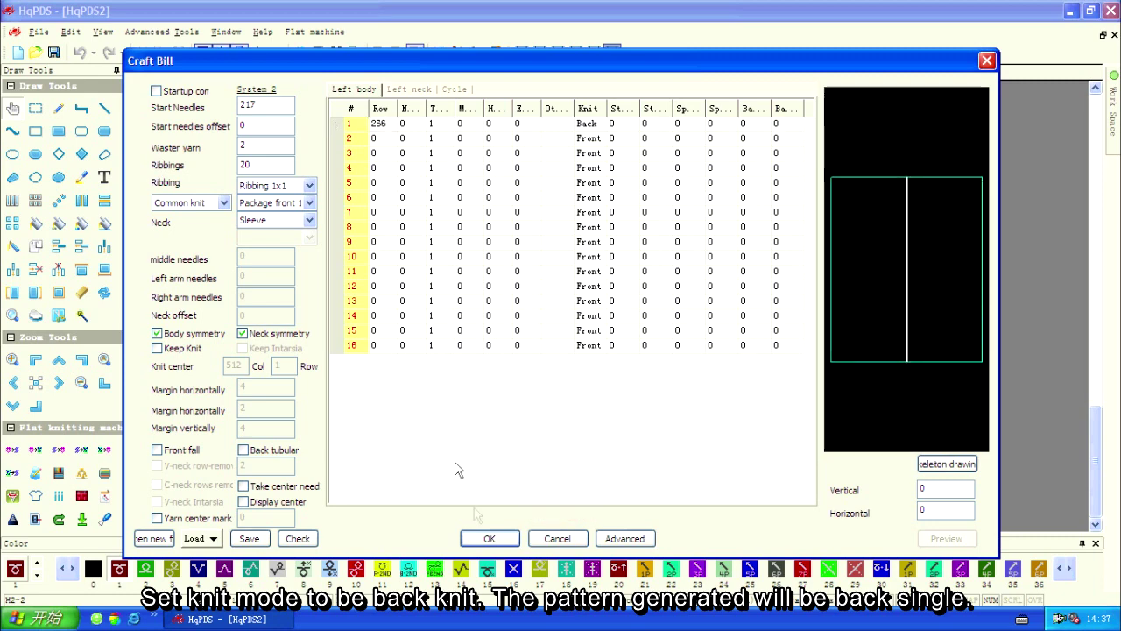
{"action": "left_click", "coordinate": [491, 539]}
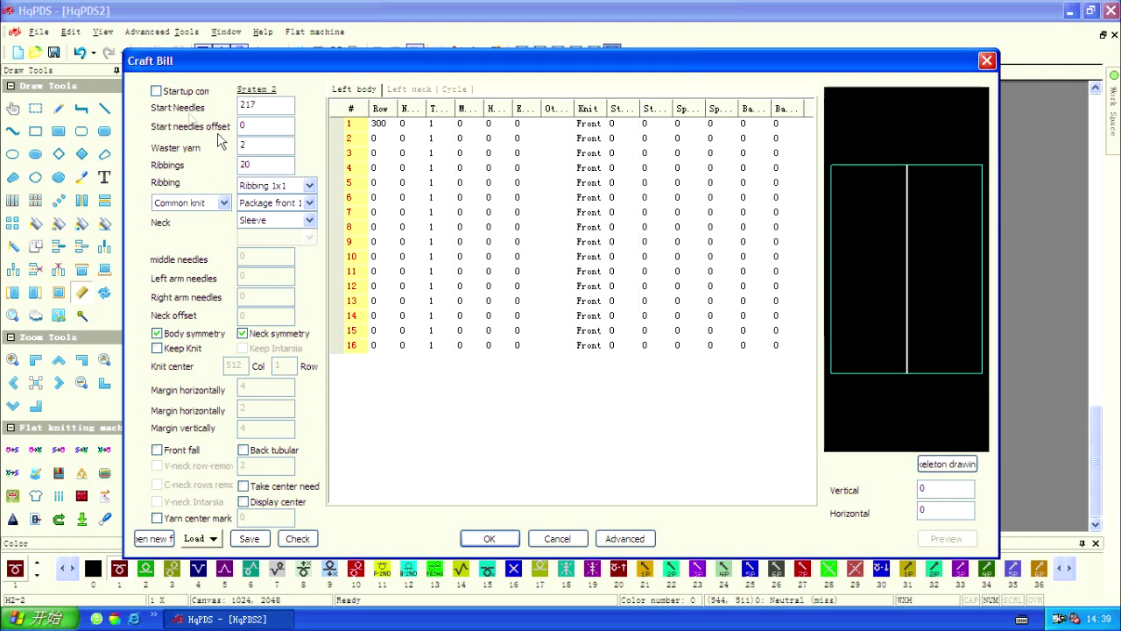
Enable the startup comb option in the craft bill and generate the pattern
{"action": "left_click", "coordinate": [157, 92]}
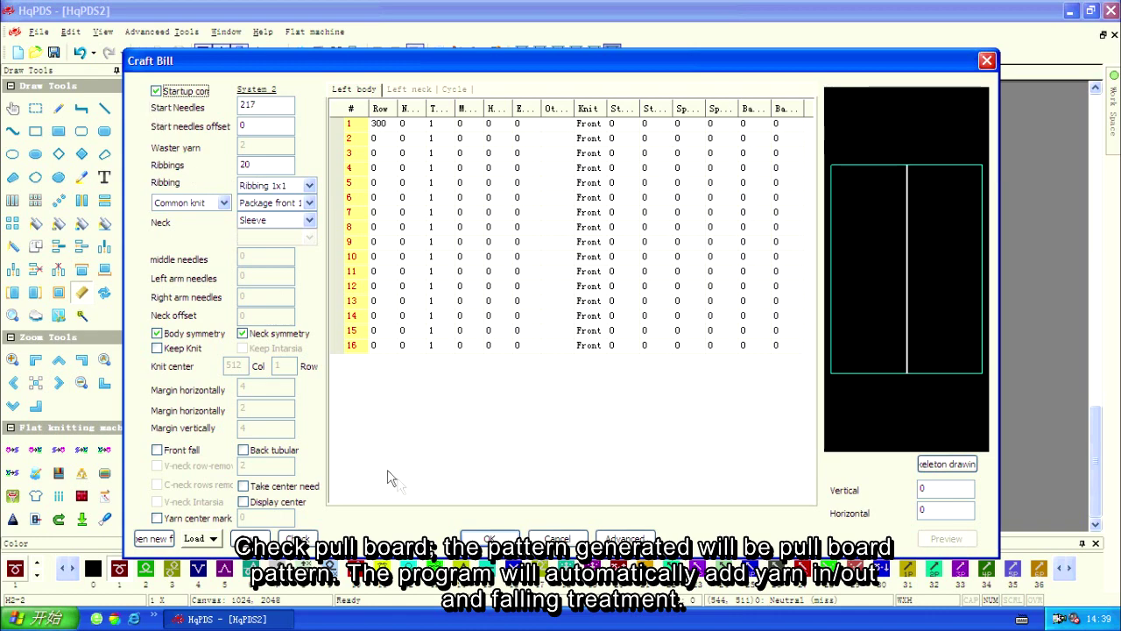
{"action": "left_click", "coordinate": [487, 538]}
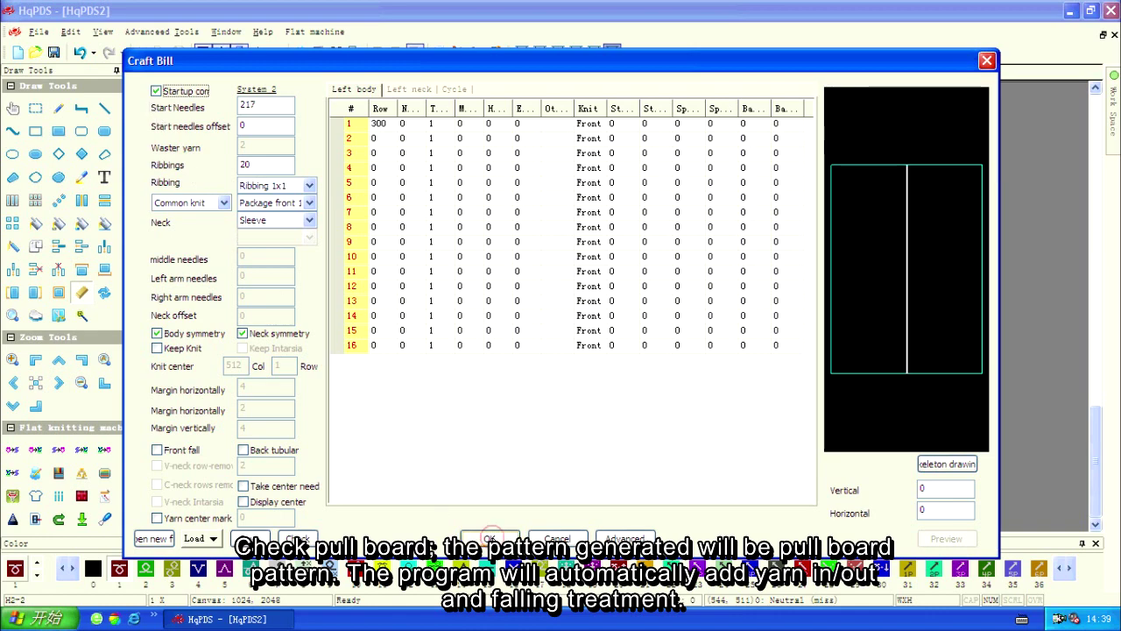